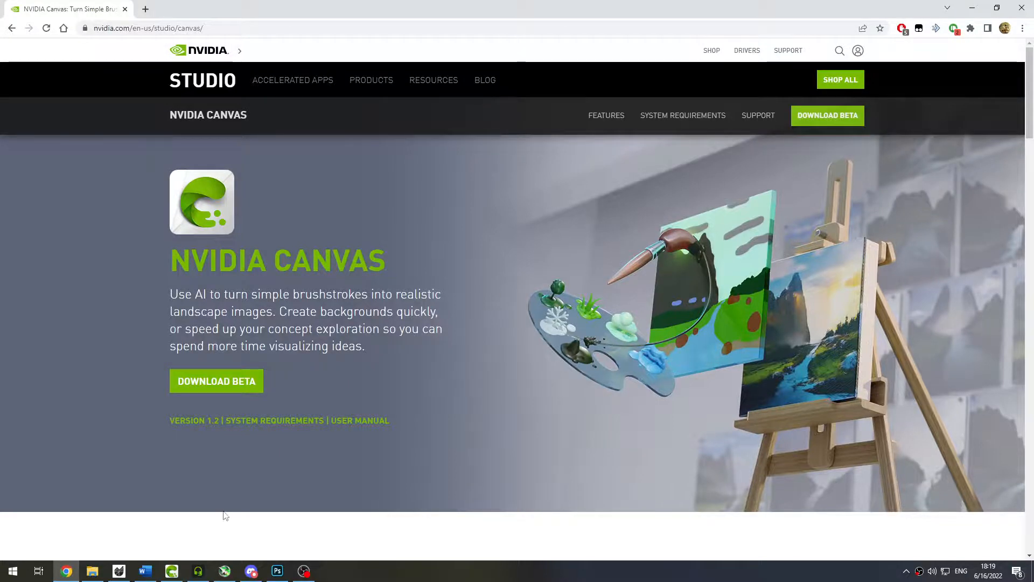
Switch to NVIDIA Canvas and apply the style showing a lake and green landscape under a blue sky.
left_click(171, 571)
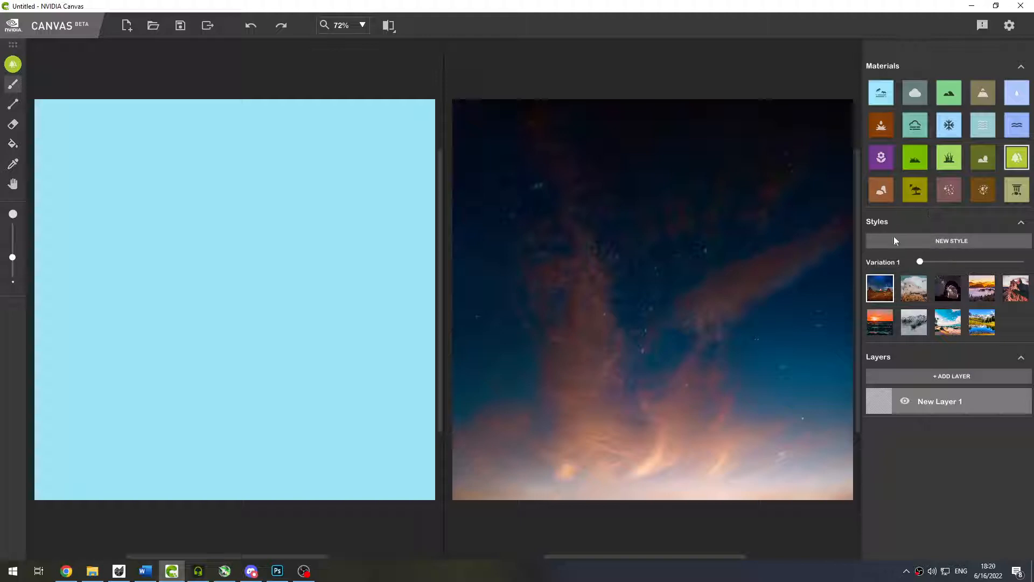
left_click(990, 328)
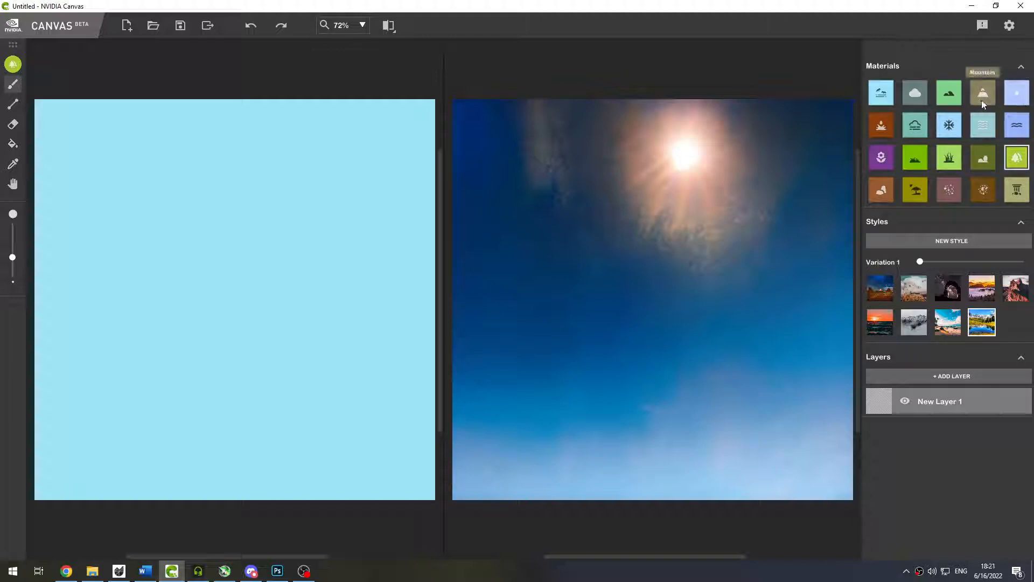
Paint a filled hill band with a zigzag ridge across the full width of the segmentation canvas, just above its middle.
left_click(954, 102)
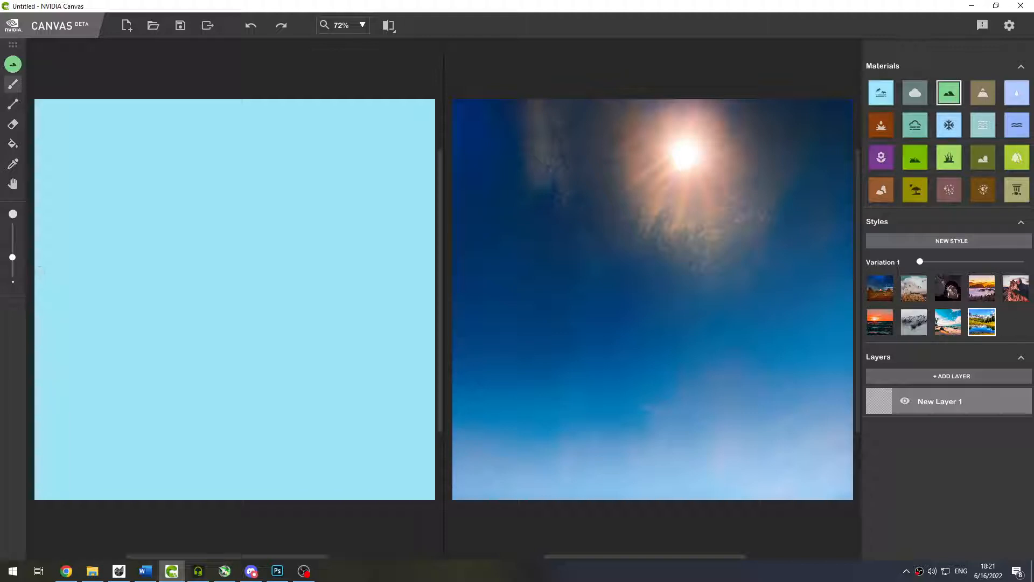
left_click_drag(37, 270, 436, 271)
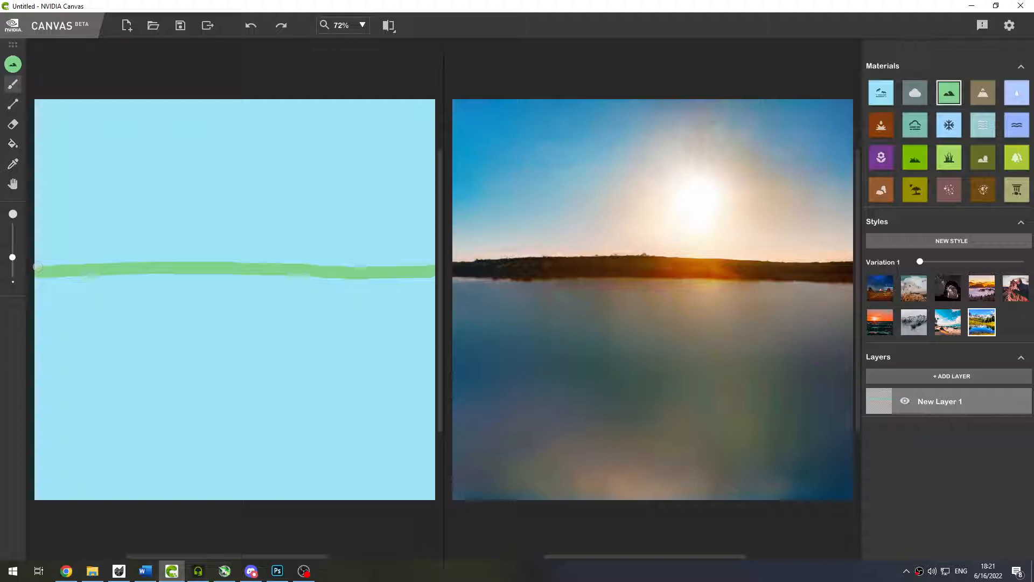
mouse_move(38, 267)
left_mouse_down()
mouse_move(63, 228)
mouse_move(97, 238)
mouse_move(132, 226)
mouse_move(170, 239)
mouse_move(201, 218)
mouse_move(241, 236)
mouse_move(269, 218)
mouse_move(313, 236)
mouse_move(349, 216)
mouse_move(395, 237)
mouse_move(437, 214)
left_mouse_up()
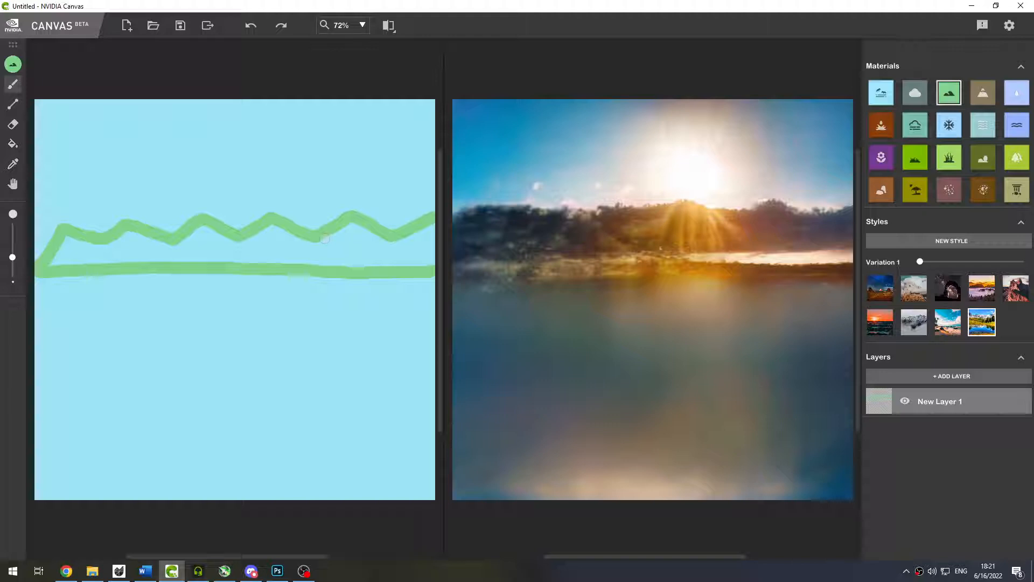
mouse_move(59, 259)
left_mouse_down()
mouse_move(66, 246)
mouse_move(95, 257)
mouse_move(130, 253)
mouse_move(128, 241)
mouse_move(178, 253)
mouse_move(132, 235)
mouse_move(192, 257)
mouse_move(247, 256)
mouse_move(194, 247)
mouse_move(200, 232)
mouse_move(278, 257)
mouse_move(253, 237)
mouse_move(307, 255)
mouse_move(367, 249)
mouse_move(338, 252)
mouse_move(340, 232)
mouse_move(377, 247)
mouse_move(355, 228)
mouse_move(421, 258)
mouse_move(401, 264)
mouse_move(431, 257)
mouse_move(415, 248)
mouse_move(429, 247)
mouse_move(404, 239)
mouse_move(388, 264)
mouse_move(434, 254)
left_mouse_up()
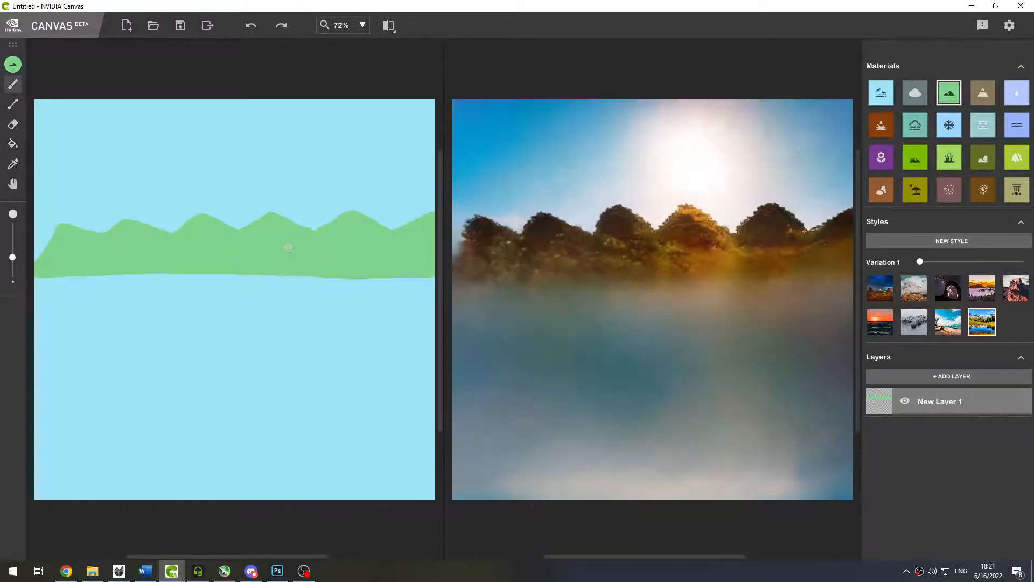
Fill the dips in the hill ridge, extend the hills to the canvas's left edge and raise the ridge towards the right.
left_click_drag(65, 229, 339, 220)
mouse_move(368, 218)
left_mouse_down()
mouse_move(412, 217)
mouse_move(383, 225)
left_mouse_up()
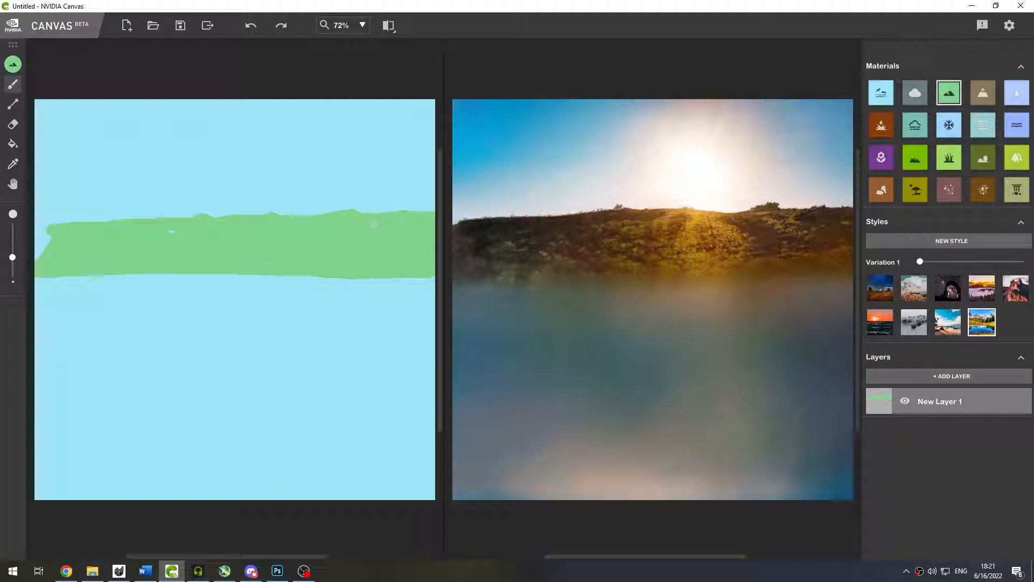
left_click_drag(41, 253, 44, 227)
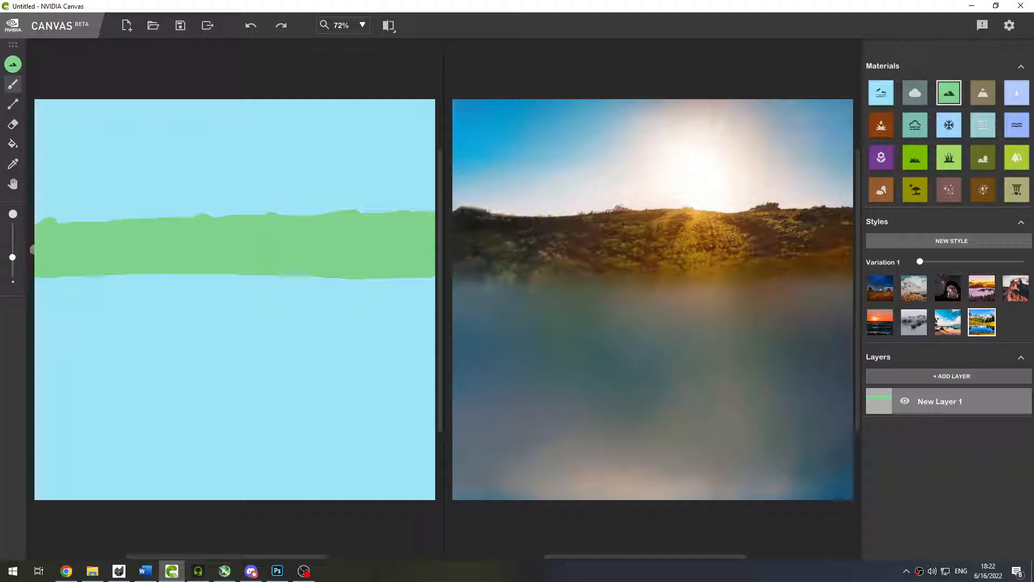
mouse_move(46, 216)
left_mouse_down()
mouse_move(420, 205)
mouse_move(242, 224)
left_mouse_up()
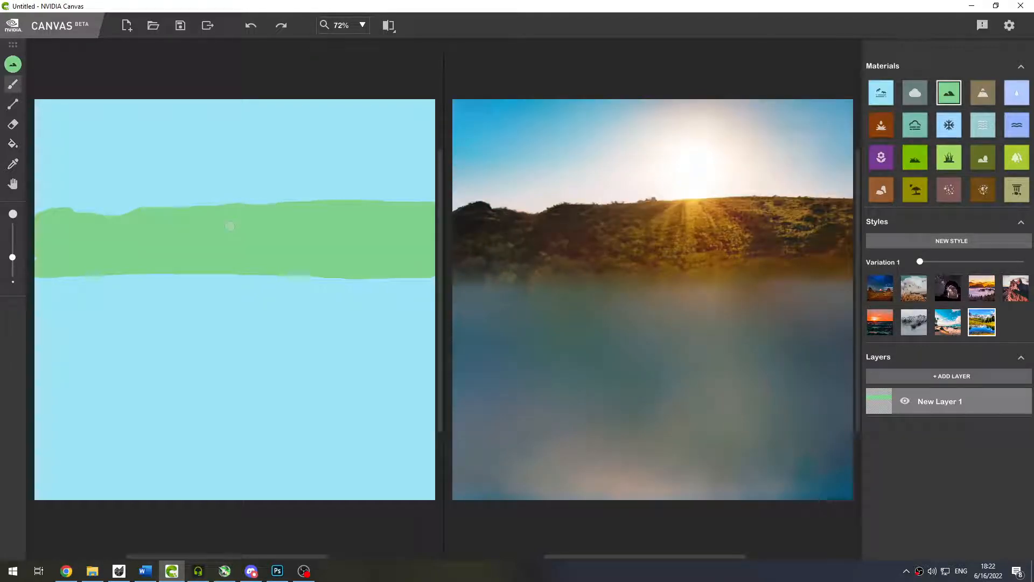
mouse_move(267, 203)
left_mouse_down()
mouse_move(302, 192)
mouse_move(436, 197)
left_mouse_up()
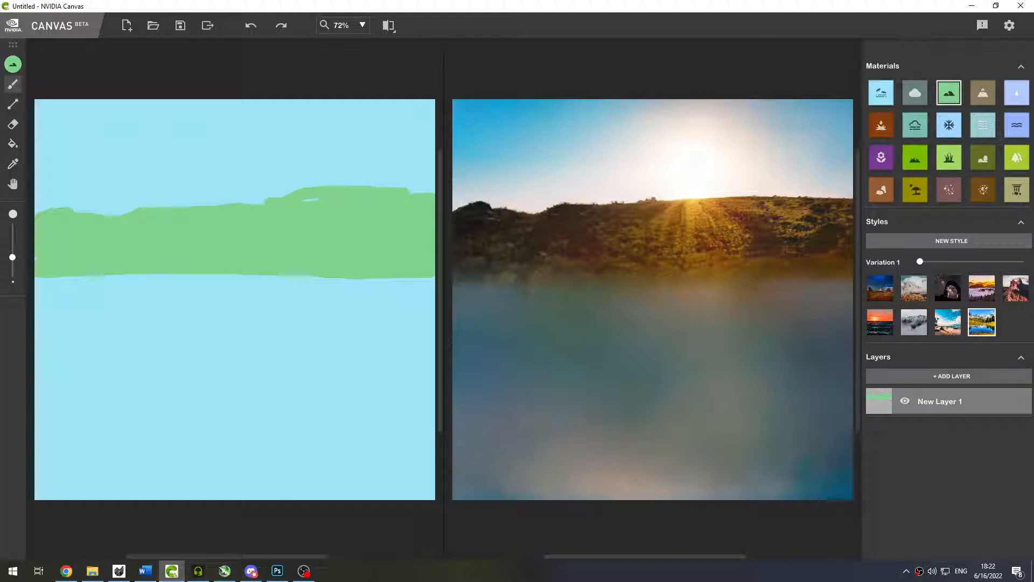
left_click_drag(323, 203, 308, 209)
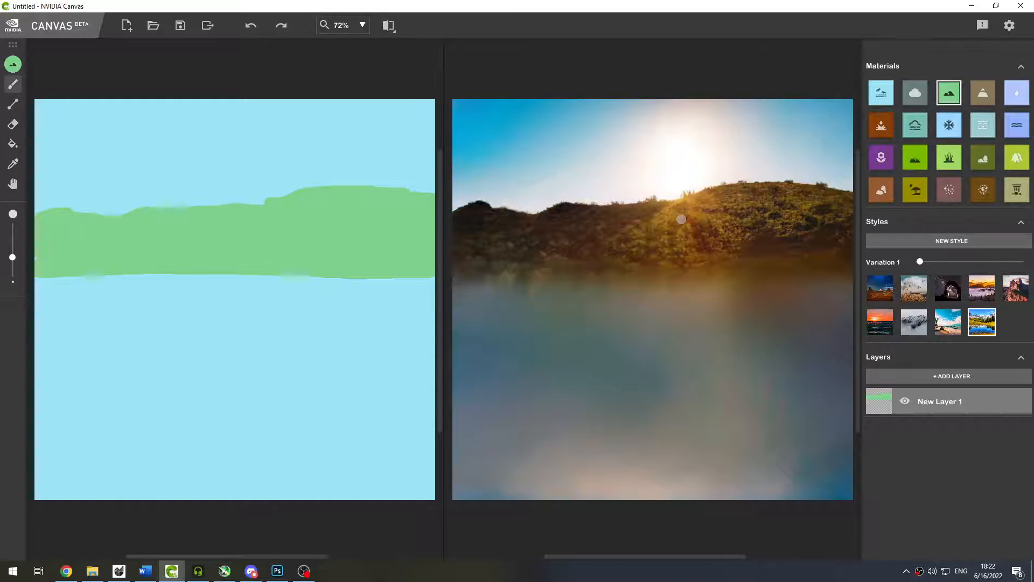
Add a second layer and paint a solid full-width band of water directly below the hills.
left_click(925, 378)
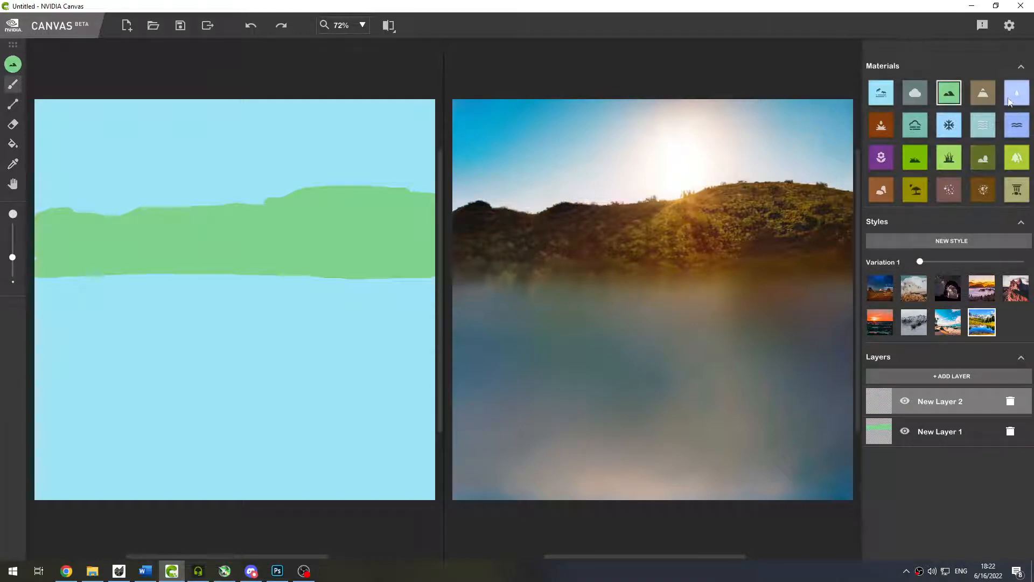
left_click(1015, 130)
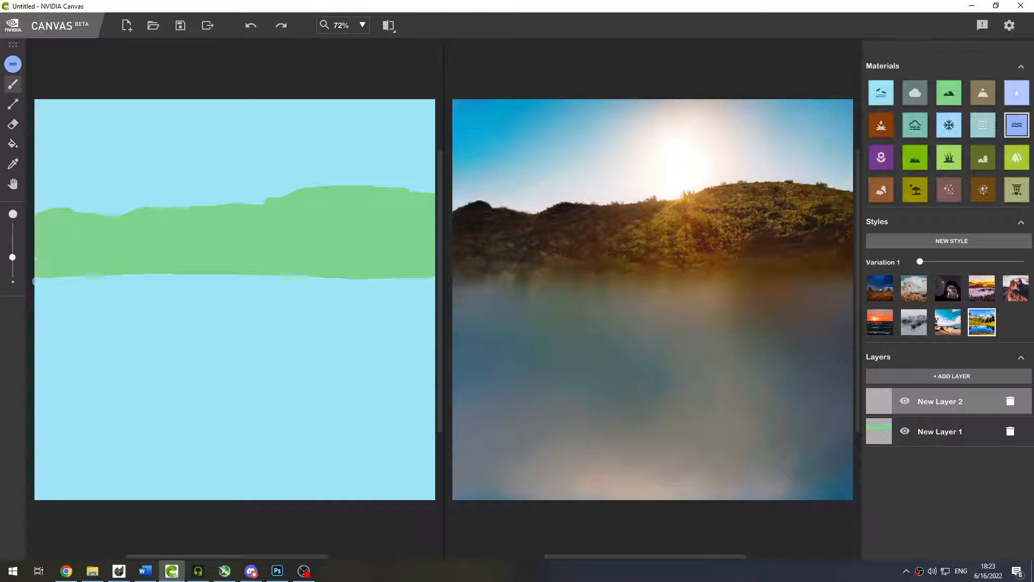
mouse_move(36, 278)
left_mouse_down()
mouse_move(35, 384)
mouse_move(51, 374)
mouse_move(440, 369)
left_mouse_up()
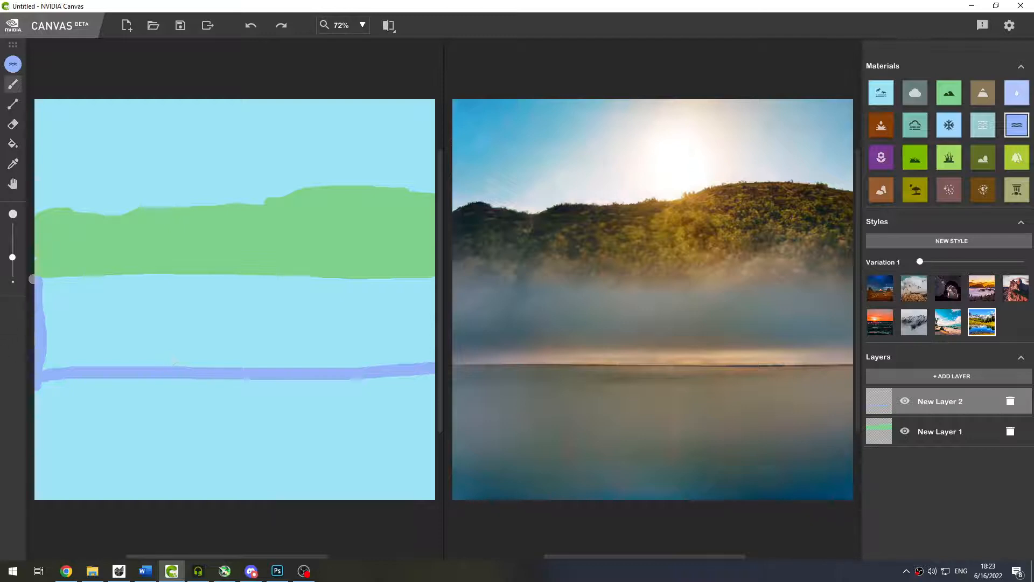
mouse_move(32, 278)
left_mouse_down()
mouse_move(439, 281)
mouse_move(395, 281)
mouse_move(431, 290)
mouse_move(436, 361)
mouse_move(426, 297)
mouse_move(50, 297)
mouse_move(33, 286)
mouse_move(204, 286)
mouse_move(61, 309)
mouse_move(44, 322)
mouse_move(45, 308)
mouse_move(60, 351)
mouse_move(53, 360)
mouse_move(77, 362)
mouse_move(418, 357)
mouse_move(416, 296)
left_mouse_up()
mouse_move(300, 306)
left_mouse_down()
mouse_move(244, 290)
mouse_move(330, 295)
mouse_move(336, 316)
mouse_move(369, 339)
mouse_move(403, 338)
mouse_move(400, 310)
mouse_move(391, 345)
mouse_move(313, 365)
mouse_move(406, 352)
mouse_move(377, 331)
mouse_move(191, 343)
left_mouse_up()
mouse_move(191, 342)
left_mouse_down()
mouse_move(286, 339)
mouse_move(226, 356)
mouse_move(48, 342)
mouse_move(86, 348)
mouse_move(198, 330)
left_mouse_up()
mouse_move(73, 324)
left_mouse_down()
mouse_move(223, 308)
mouse_move(275, 310)
mouse_move(274, 322)
mouse_move(210, 336)
mouse_move(359, 335)
left_mouse_up()
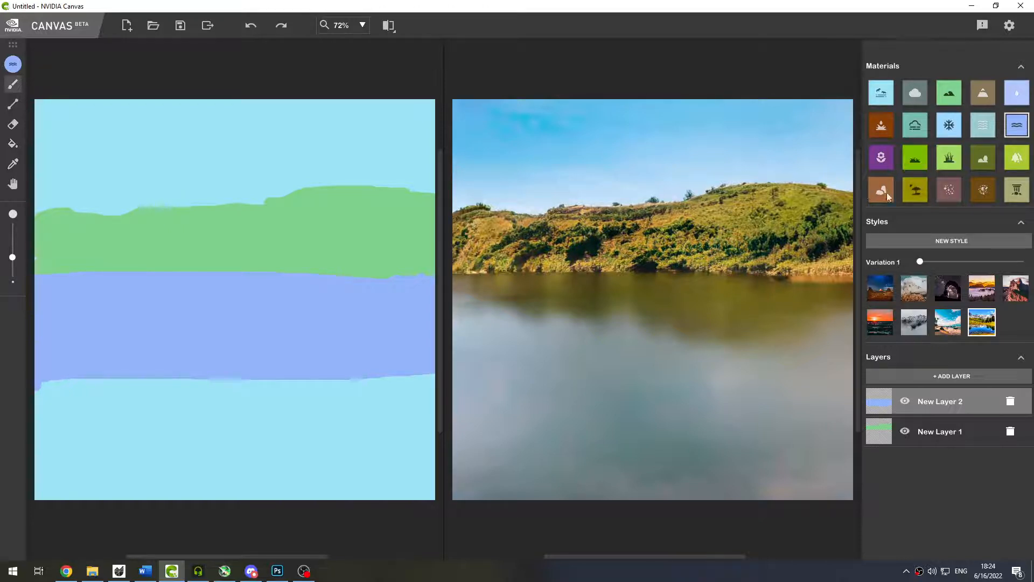
Add a third layer and fill the area below the water with sand, raising the shore at the canvas's left edge.
left_click(910, 193)
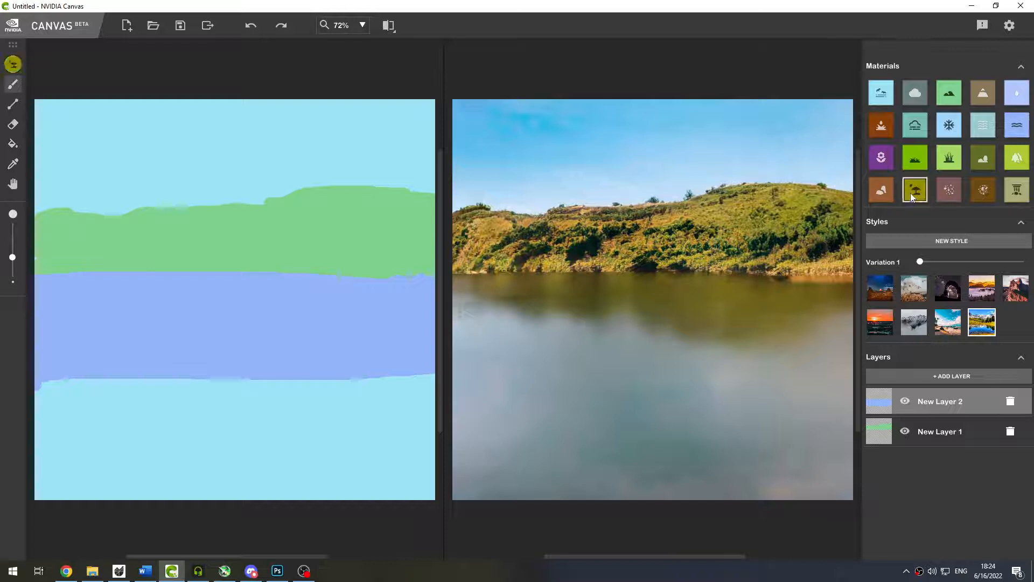
left_click(923, 376)
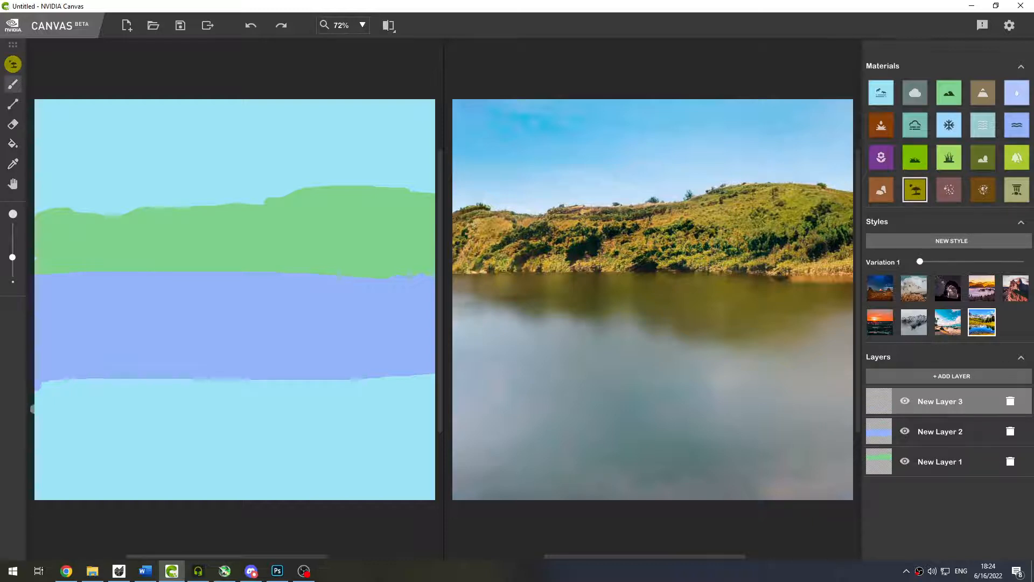
mouse_move(39, 390)
left_mouse_down()
mouse_move(37, 499)
mouse_move(437, 496)
mouse_move(426, 418)
mouse_move(434, 375)
mouse_move(434, 430)
mouse_move(363, 472)
mouse_move(135, 400)
mouse_move(39, 389)
mouse_move(424, 377)
mouse_move(413, 488)
mouse_move(420, 479)
mouse_move(426, 494)
mouse_move(360, 479)
mouse_move(389, 478)
mouse_move(417, 485)
mouse_move(178, 463)
mouse_move(99, 462)
mouse_move(77, 480)
mouse_move(174, 482)
mouse_move(99, 491)
mouse_move(220, 483)
mouse_move(278, 495)
mouse_move(131, 490)
mouse_move(197, 460)
mouse_move(22, 438)
mouse_move(39, 419)
mouse_move(53, 426)
mouse_move(66, 385)
mouse_move(107, 399)
mouse_move(66, 433)
mouse_move(169, 450)
left_mouse_up()
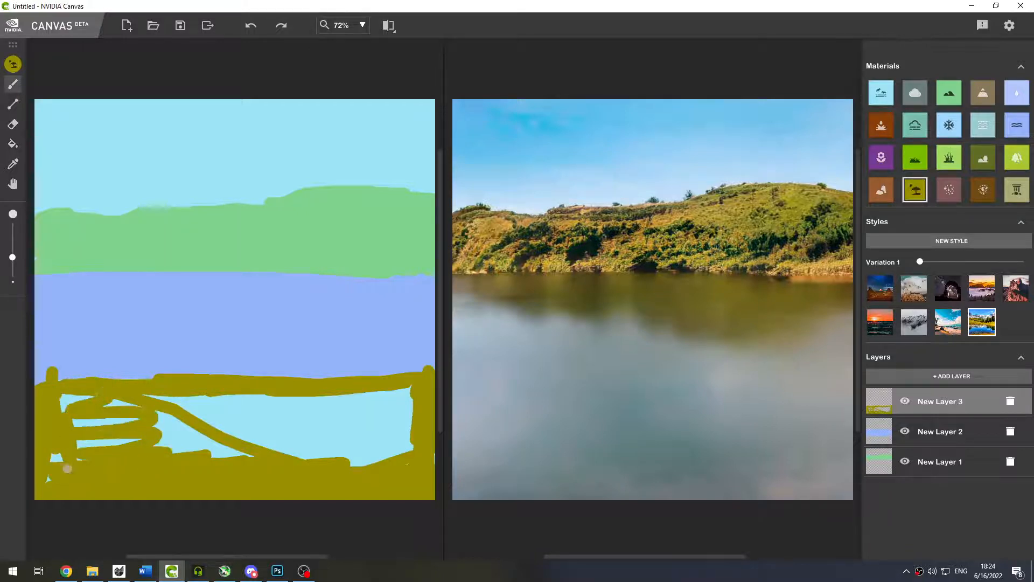
mouse_move(237, 455)
left_mouse_down()
mouse_move(91, 437)
mouse_move(188, 427)
mouse_move(117, 430)
mouse_move(170, 418)
mouse_move(71, 403)
mouse_move(88, 399)
mouse_move(66, 417)
mouse_move(32, 407)
mouse_move(102, 422)
mouse_move(57, 469)
mouse_move(111, 471)
mouse_move(149, 454)
mouse_move(195, 467)
mouse_move(300, 468)
mouse_move(411, 453)
mouse_move(400, 431)
mouse_move(416, 392)
mouse_move(234, 405)
mouse_move(175, 395)
mouse_move(233, 403)
mouse_move(151, 426)
mouse_move(230, 455)
mouse_move(333, 452)
mouse_move(327, 461)
mouse_move(335, 462)
mouse_move(401, 420)
mouse_move(394, 415)
mouse_move(235, 402)
mouse_move(260, 401)
mouse_move(180, 420)
mouse_move(236, 420)
mouse_move(228, 448)
mouse_move(357, 448)
mouse_move(386, 471)
mouse_move(409, 458)
mouse_move(376, 399)
mouse_move(364, 403)
mouse_move(405, 394)
mouse_move(383, 397)
mouse_move(399, 394)
mouse_move(394, 417)
mouse_move(324, 414)
mouse_move(342, 412)
mouse_move(255, 428)
mouse_move(431, 458)
mouse_move(347, 459)
left_mouse_up()
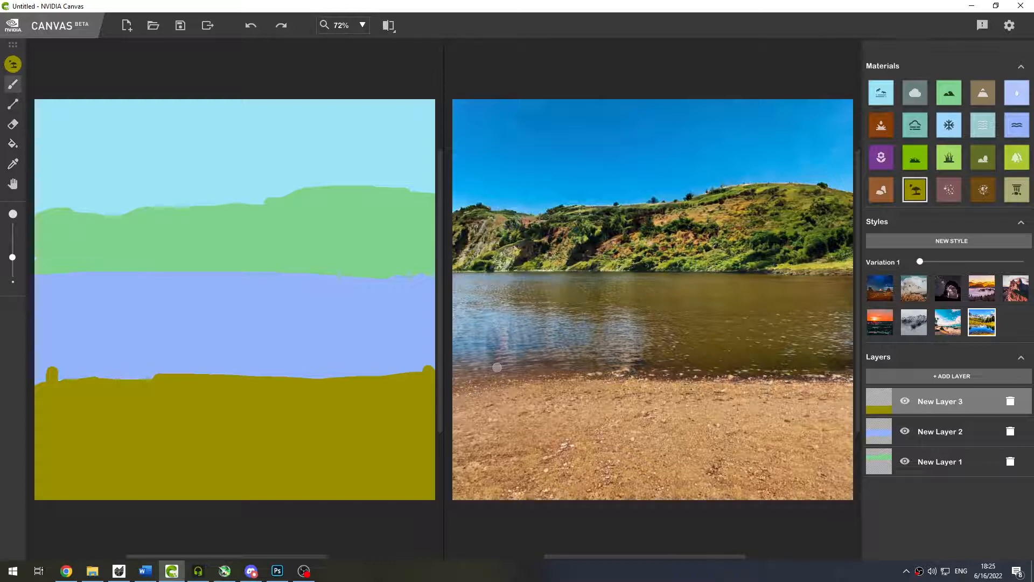
mouse_move(41, 384)
left_mouse_down()
mouse_move(36, 360)
mouse_move(78, 377)
mouse_move(135, 380)
mouse_move(101, 381)
left_mouse_up()
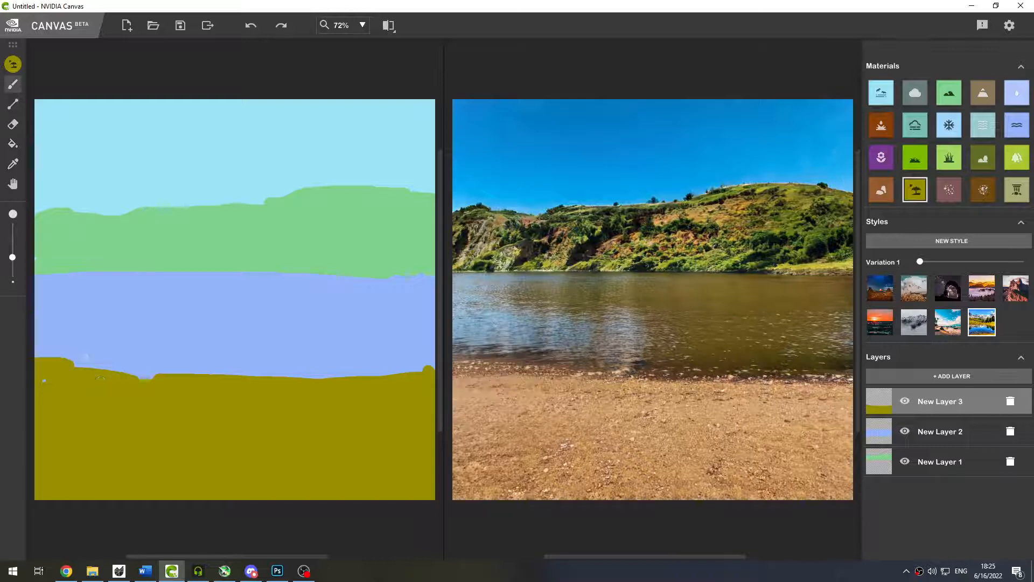
left_click_drag(32, 335, 63, 381)
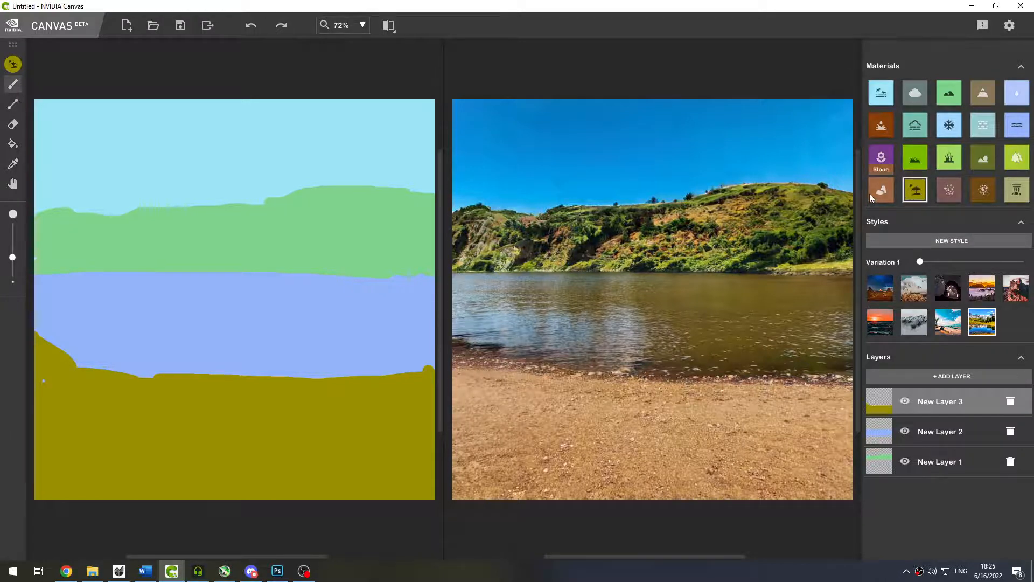
Add a fourth layer and paint a strip of brown dirt along the shoreline between the water and the sand.
left_click(881, 125)
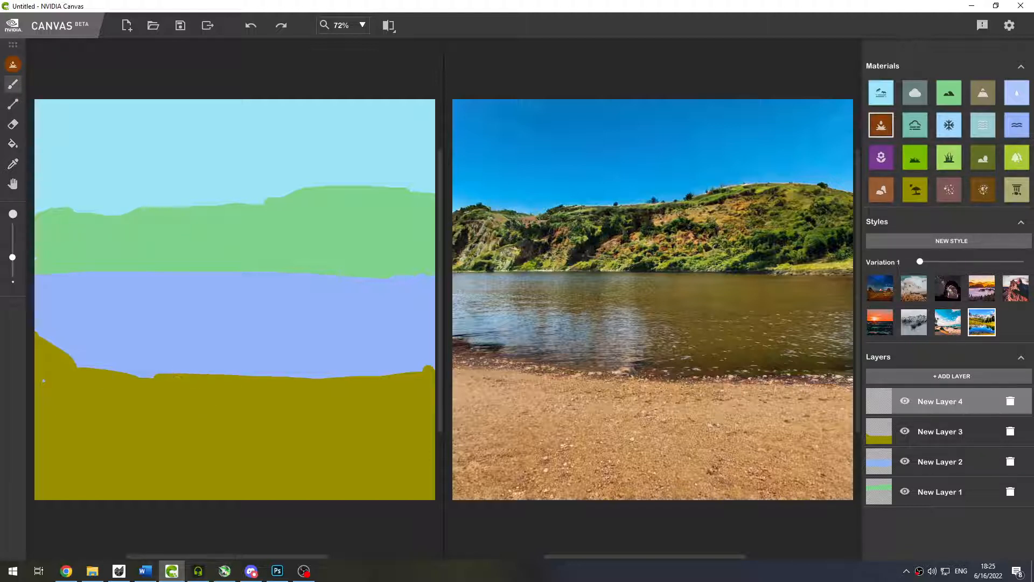
mouse_move(37, 324)
left_mouse_down()
mouse_move(76, 358)
mouse_move(154, 378)
mouse_move(435, 366)
left_mouse_up()
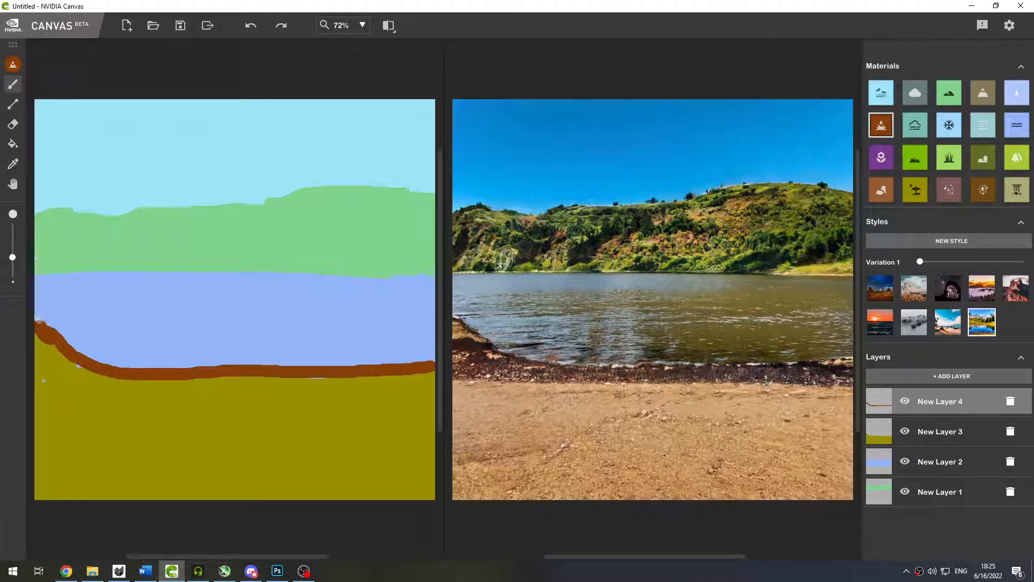
mouse_move(38, 316)
left_mouse_down()
mouse_move(97, 366)
mouse_move(75, 345)
mouse_move(105, 361)
mouse_move(103, 372)
mouse_move(425, 356)
left_mouse_up()
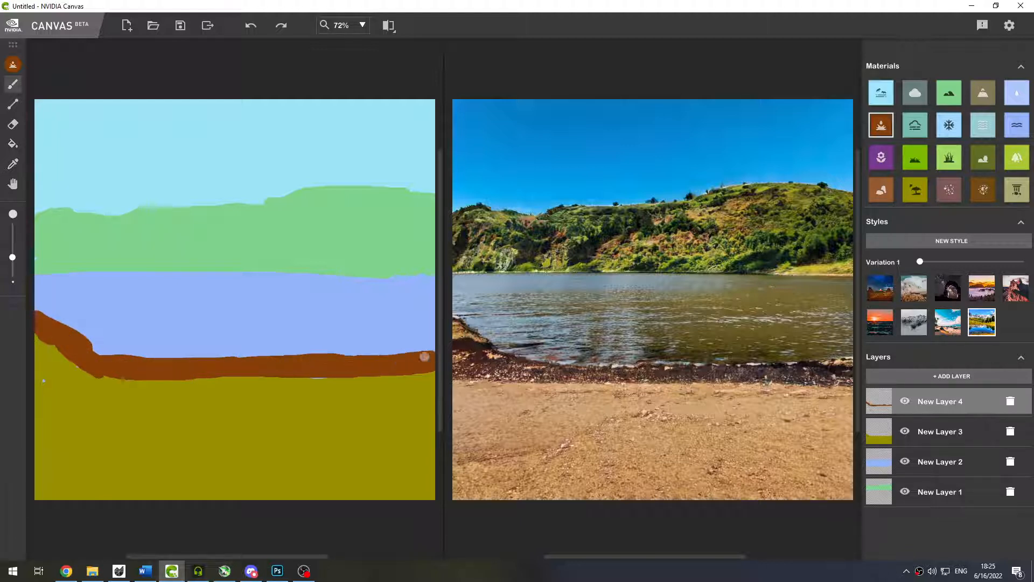
mouse_move(313, 369)
left_mouse_down()
mouse_move(302, 369)
mouse_move(324, 374)
mouse_move(298, 368)
left_mouse_up()
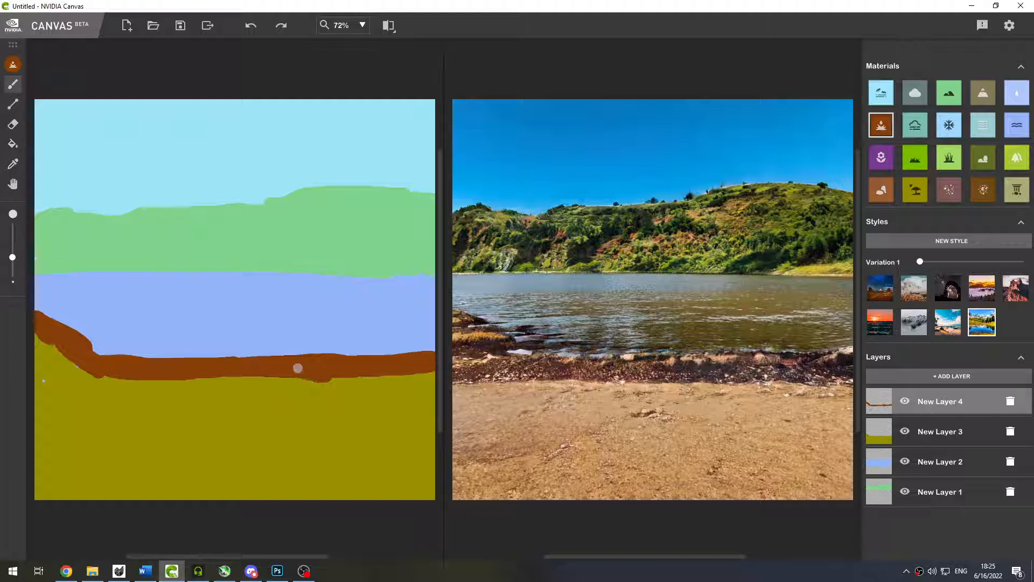
Widen the dirt strip down into the sand, fill its gaps and raise its upper edge at the right.
mouse_move(46, 374)
left_mouse_down()
mouse_move(43, 346)
mouse_move(70, 379)
mouse_move(37, 351)
mouse_move(42, 380)
mouse_move(82, 386)
mouse_move(115, 376)
mouse_move(112, 385)
mouse_move(308, 387)
mouse_move(259, 385)
mouse_move(439, 376)
mouse_move(340, 393)
mouse_move(289, 385)
left_mouse_up()
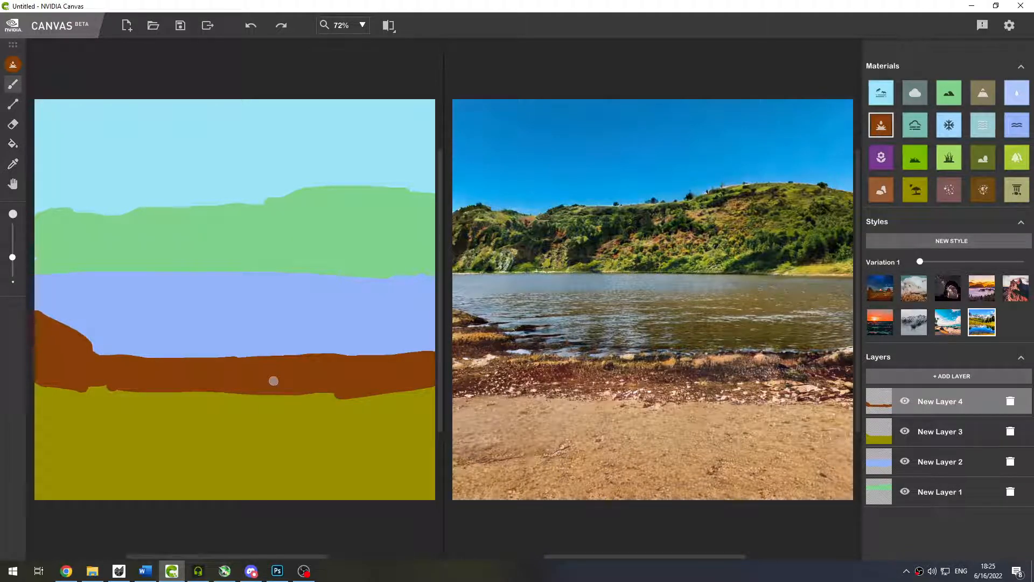
mouse_move(38, 391)
left_mouse_down()
mouse_move(178, 400)
mouse_move(140, 386)
mouse_move(47, 390)
mouse_move(178, 397)
mouse_move(139, 409)
mouse_move(136, 392)
mouse_move(202, 379)
mouse_move(292, 397)
mouse_move(283, 404)
mouse_move(425, 396)
left_mouse_up()
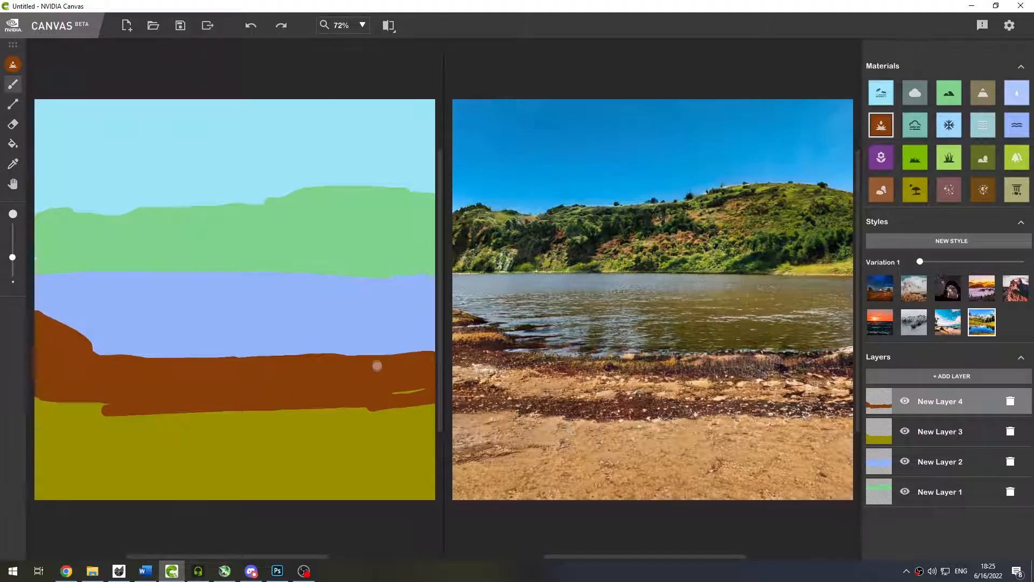
mouse_move(302, 356)
left_mouse_down()
mouse_move(391, 357)
mouse_move(407, 387)
mouse_move(376, 392)
left_mouse_up()
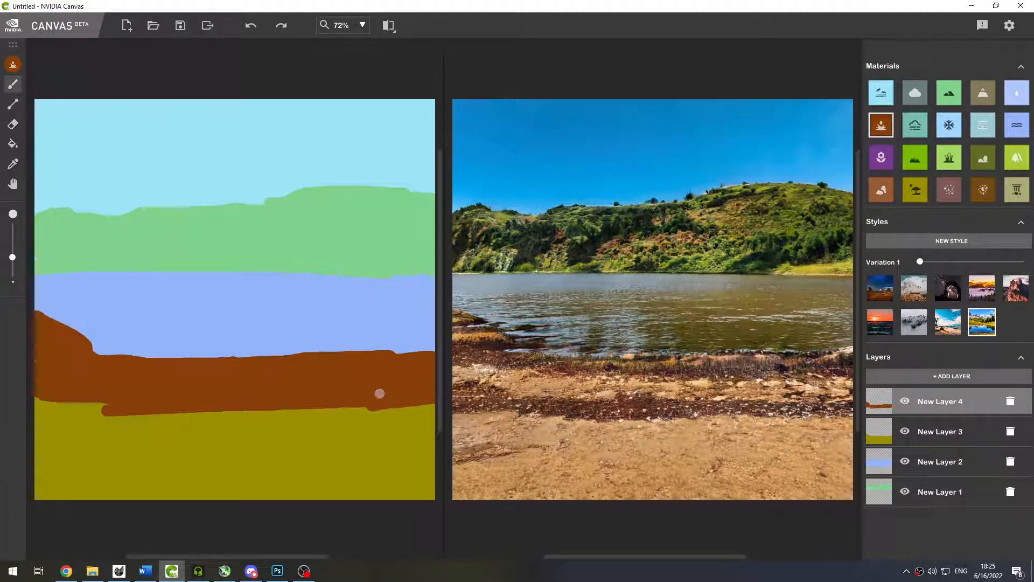
left_click_drag(341, 351, 431, 346)
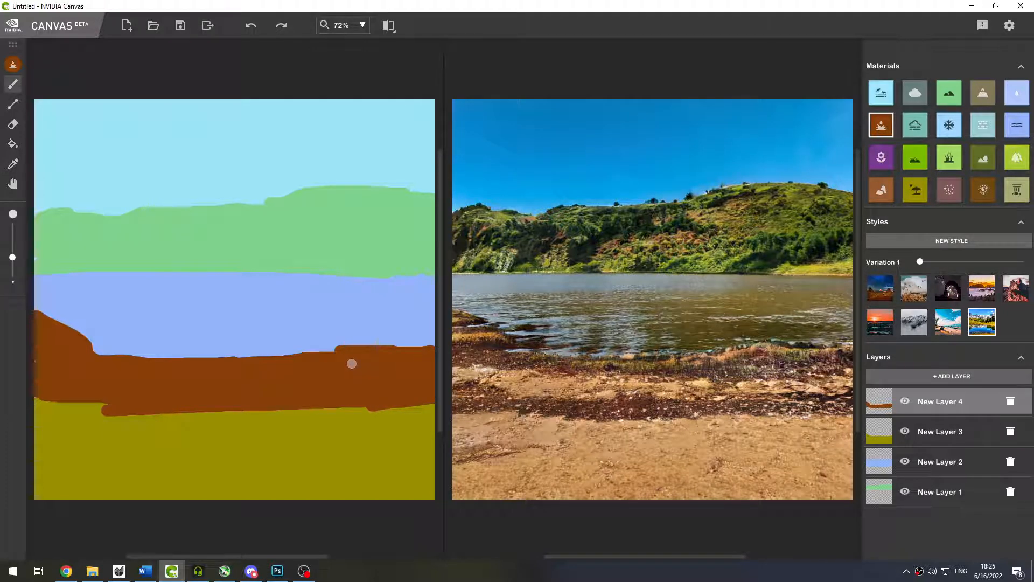
Add a fifth layer and paint a large boulder with the Stone material over the right part of the dirt strip.
left_click(920, 375)
left_click(880, 194)
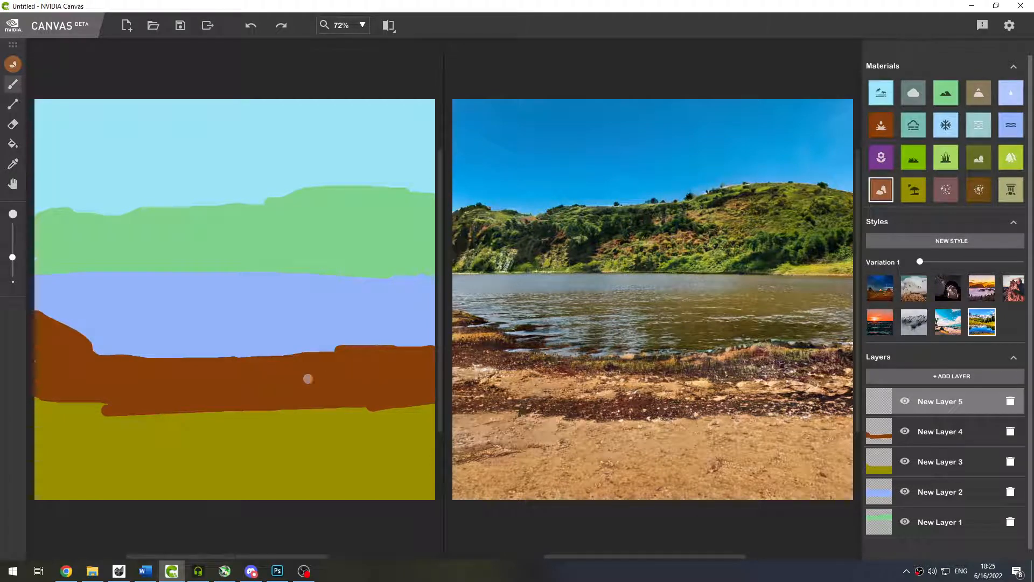
mouse_move(287, 379)
left_mouse_down()
mouse_move(401, 370)
mouse_move(300, 381)
left_mouse_up()
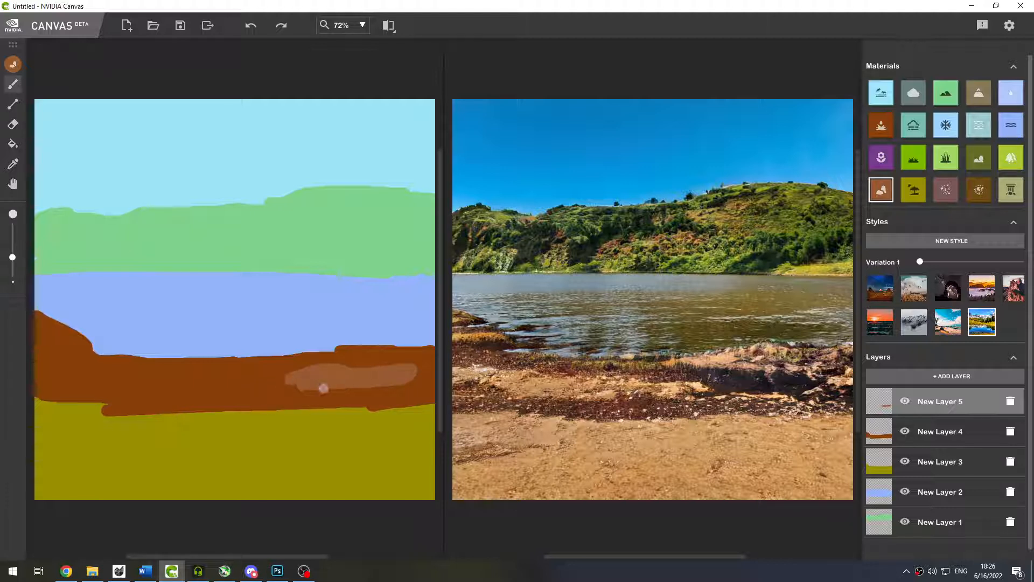
left_click_drag(321, 351, 435, 347)
mouse_move(368, 361)
left_mouse_down()
mouse_move(325, 360)
mouse_move(397, 356)
mouse_move(356, 358)
mouse_move(390, 359)
mouse_move(373, 365)
mouse_move(392, 374)
mouse_move(386, 397)
mouse_move(351, 393)
mouse_move(385, 388)
mouse_move(333, 400)
mouse_move(418, 396)
mouse_move(413, 379)
mouse_move(428, 365)
mouse_move(421, 395)
mouse_move(403, 389)
mouse_move(435, 391)
mouse_move(385, 399)
mouse_move(385, 388)
mouse_move(286, 387)
mouse_move(303, 386)
mouse_move(315, 404)
mouse_move(379, 415)
mouse_move(431, 406)
mouse_move(410, 407)
left_mouse_up()
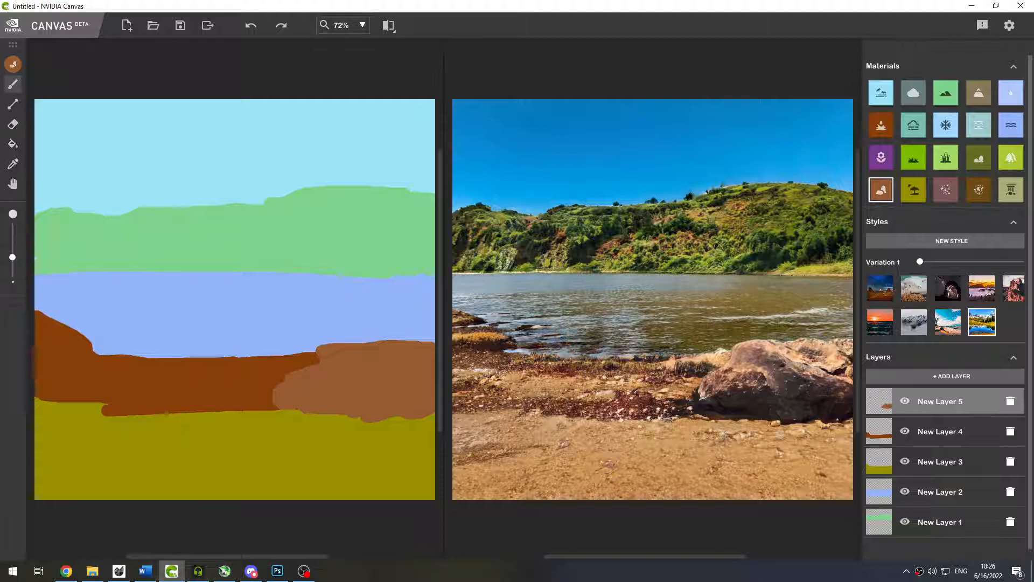
Paint three smaller stones on the sand: one at the lower right, one in the lower-left corner and one along the bottom edge.
mouse_move(364, 454)
left_mouse_down()
mouse_move(359, 463)
mouse_move(392, 462)
left_mouse_up()
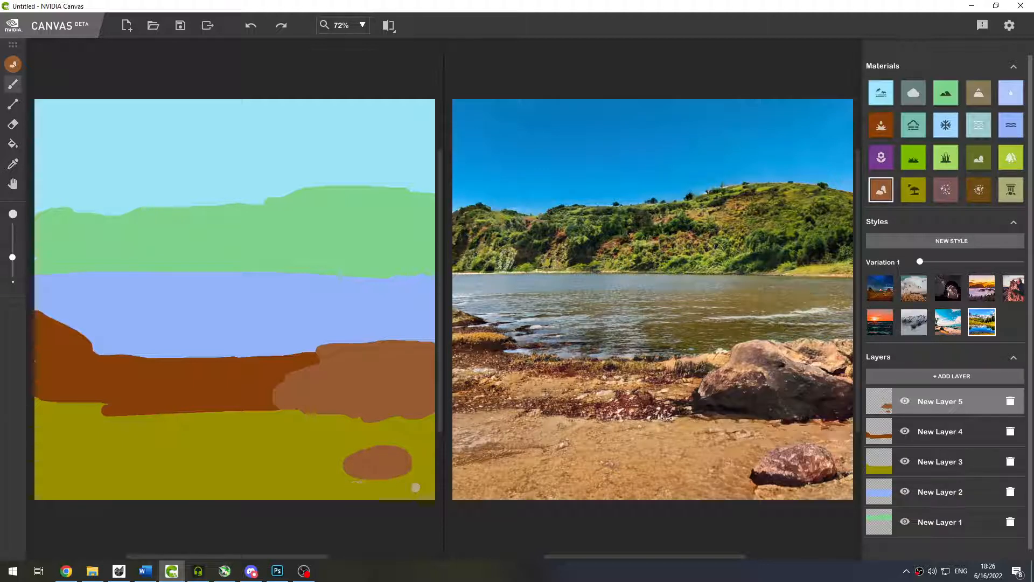
mouse_move(58, 483)
left_mouse_down()
mouse_move(26, 492)
mouse_move(67, 492)
left_mouse_up()
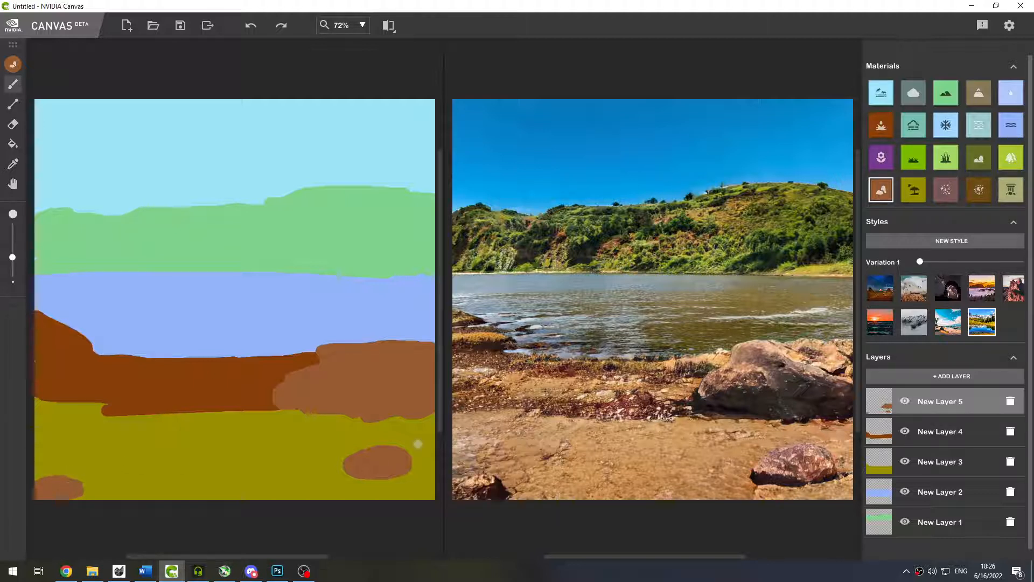
mouse_move(142, 492)
left_mouse_down()
mouse_move(212, 493)
mouse_move(179, 490)
mouse_move(206, 491)
left_mouse_up()
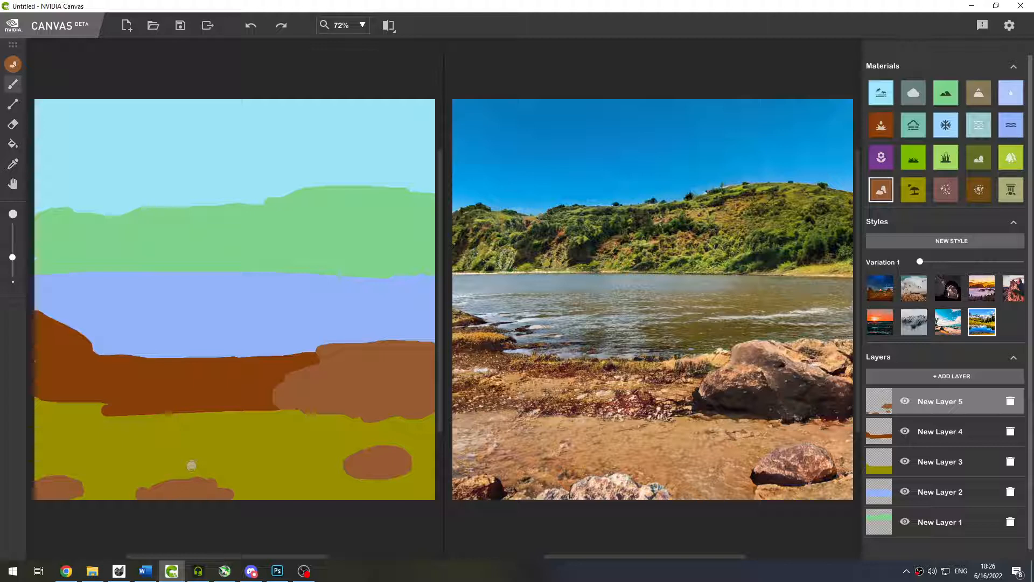
Paint four more stones: one on the bottom edge, two along the left edge and one on the boundary between dirt and sand.
mouse_move(263, 492)
left_mouse_down()
mouse_move(329, 493)
mouse_move(299, 495)
left_mouse_up()
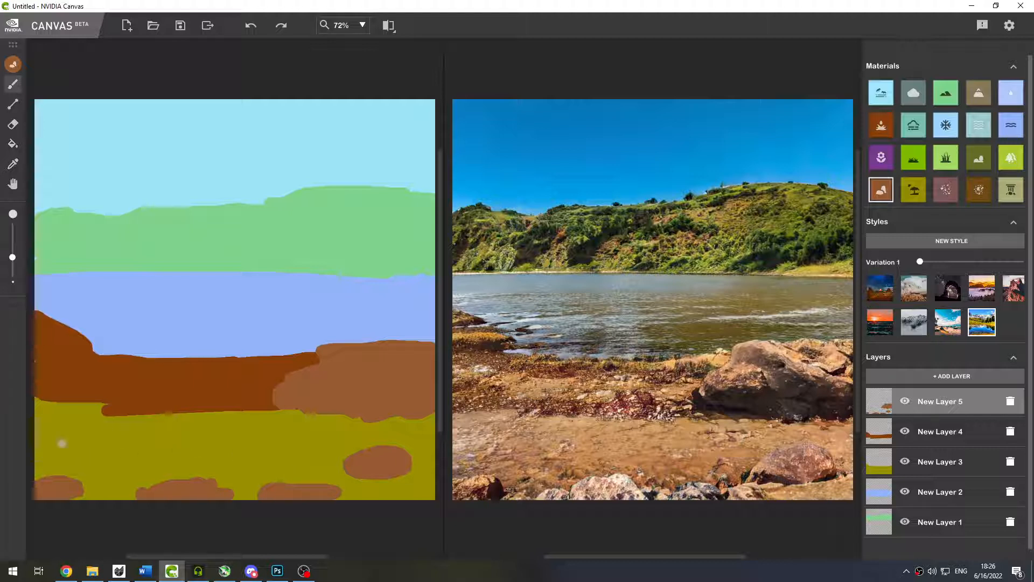
mouse_move(41, 436)
left_mouse_down()
mouse_move(70, 445)
mouse_move(49, 445)
left_mouse_up()
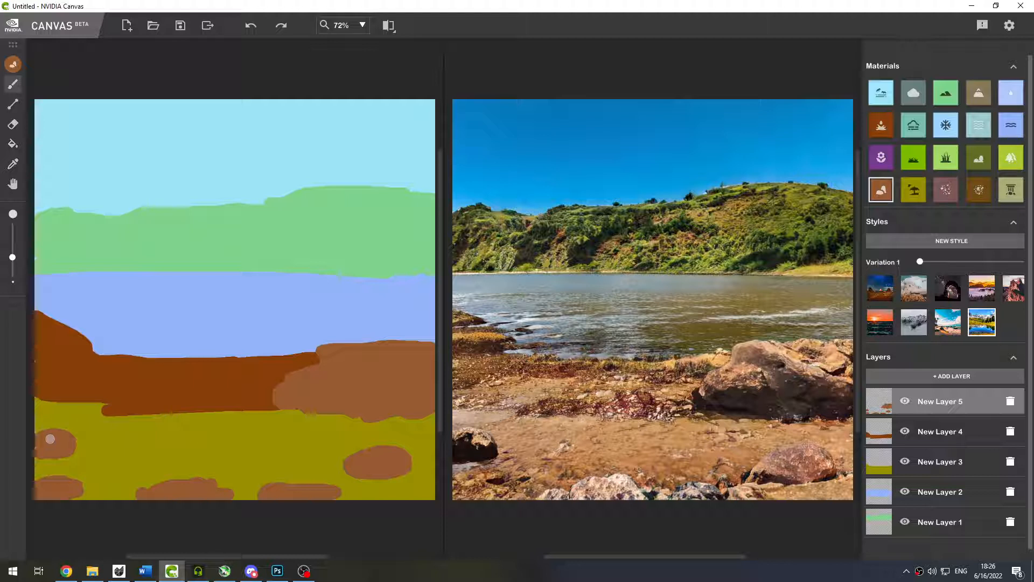
mouse_move(33, 380)
left_mouse_down()
mouse_move(57, 388)
mouse_move(43, 380)
mouse_move(59, 403)
mouse_move(74, 381)
mouse_move(51, 397)
left_mouse_up()
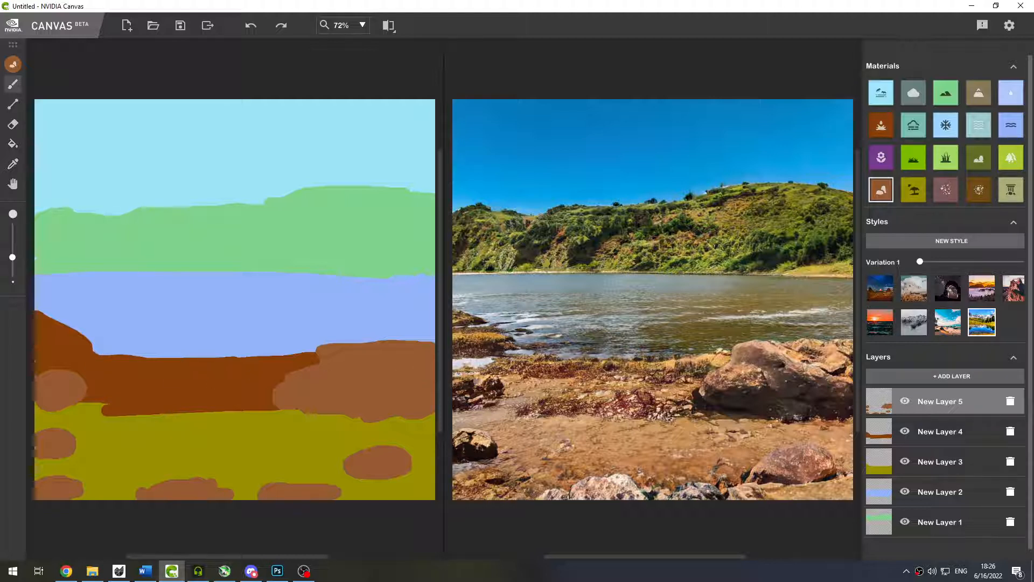
left_click_drag(128, 410, 157, 411)
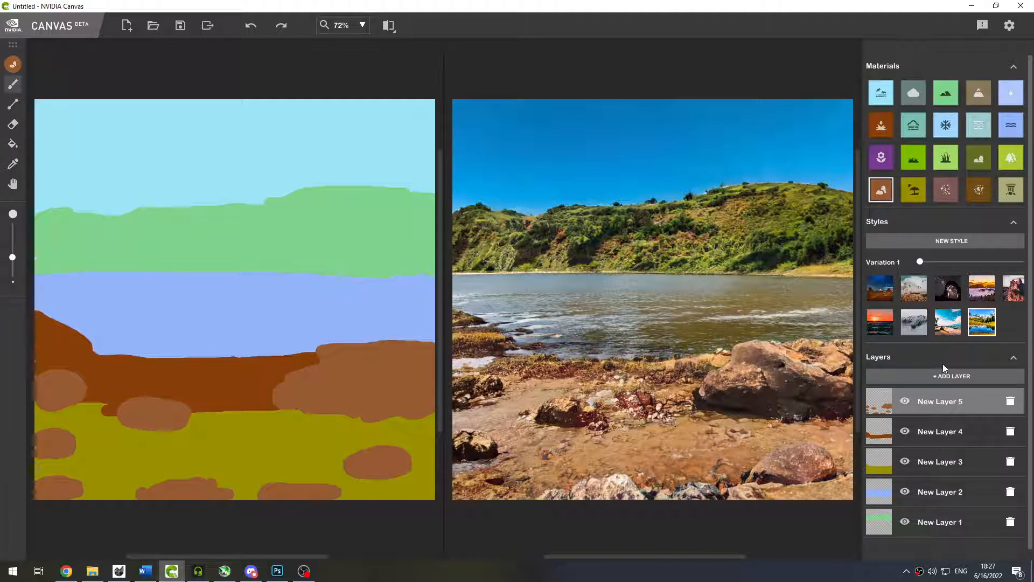
Add a sixth layer and paint a wavy strip of dark olive bushes across the full far shore at the foot of the hills.
left_click(930, 376)
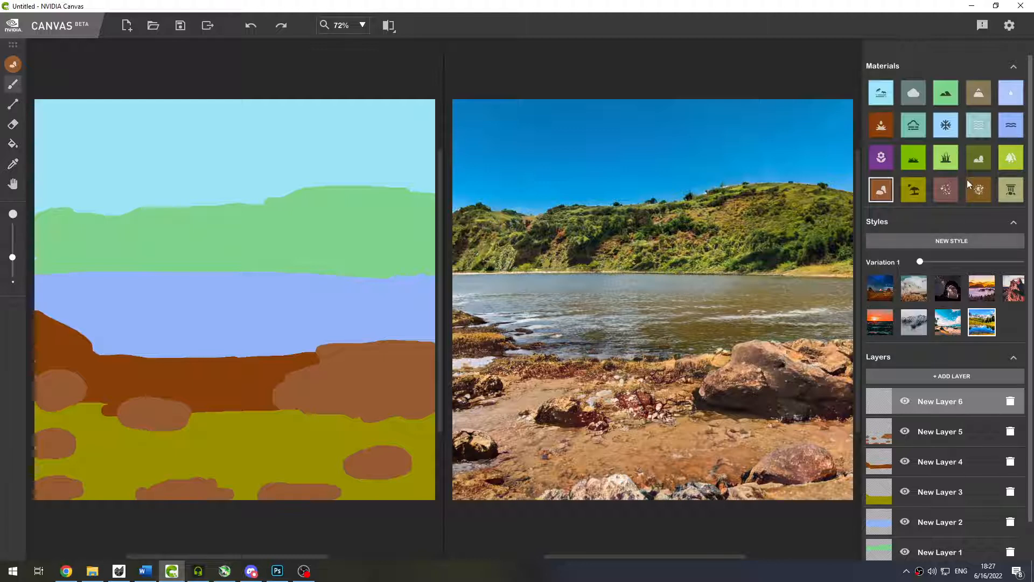
left_click(916, 159)
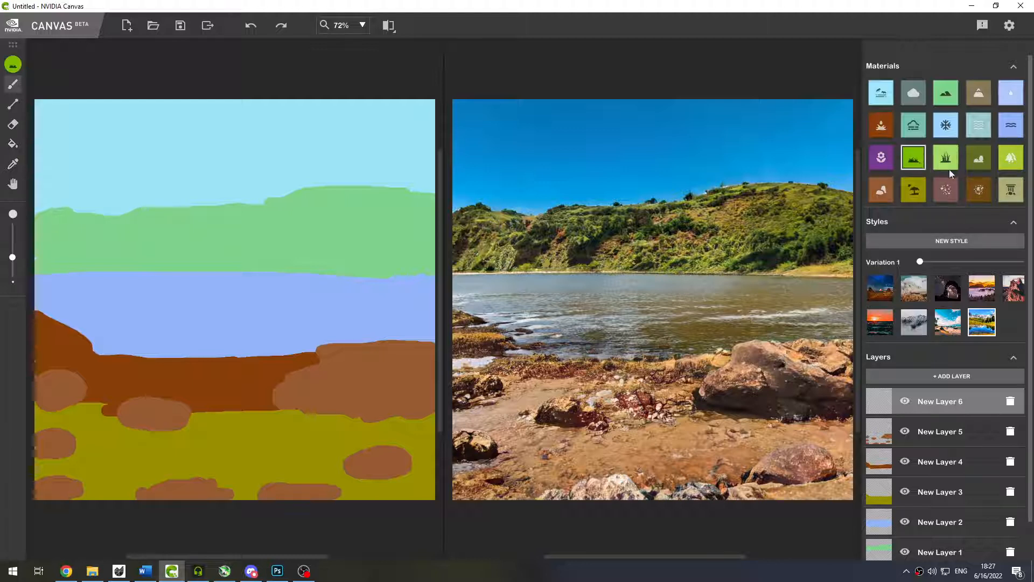
left_click(977, 169)
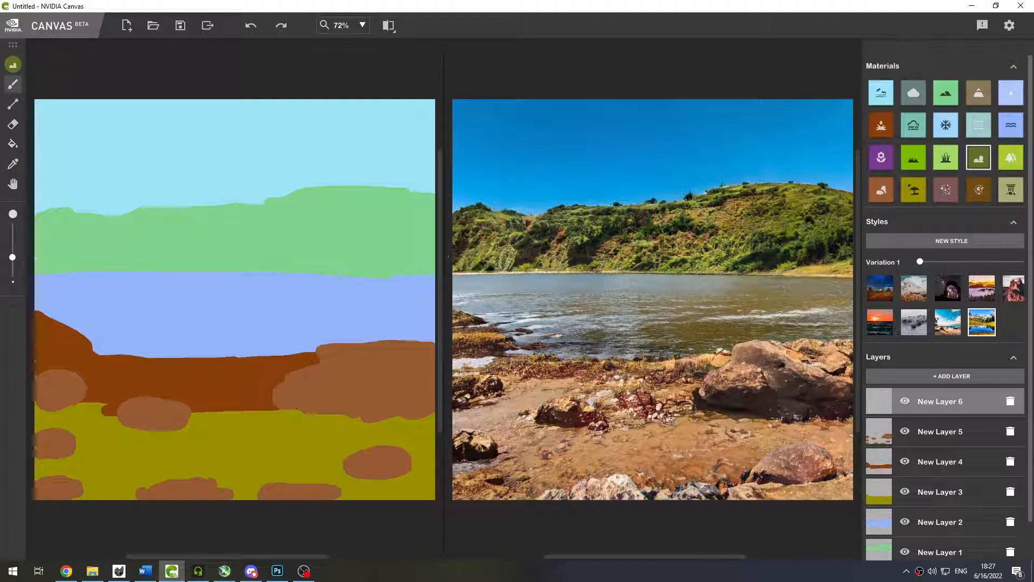
mouse_move(39, 261)
left_mouse_down()
mouse_move(76, 255)
mouse_move(216, 269)
mouse_move(431, 267)
left_mouse_up()
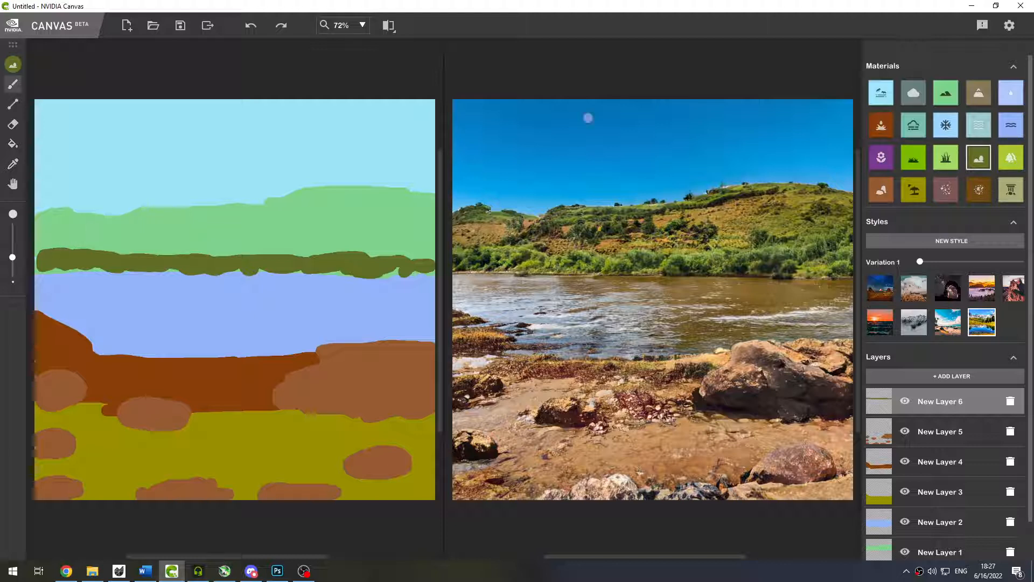
Paint a bumpy band of trees with the Tree material along the whole hill ridge on the sixth layer.
left_click(1009, 157)
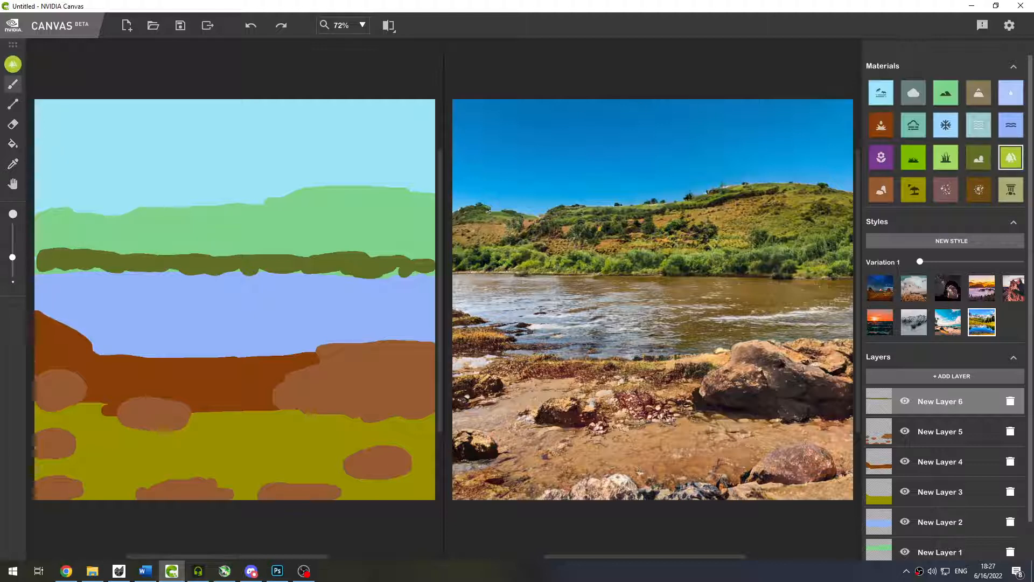
mouse_move(34, 215)
left_mouse_down()
mouse_move(54, 197)
mouse_move(129, 213)
left_mouse_up()
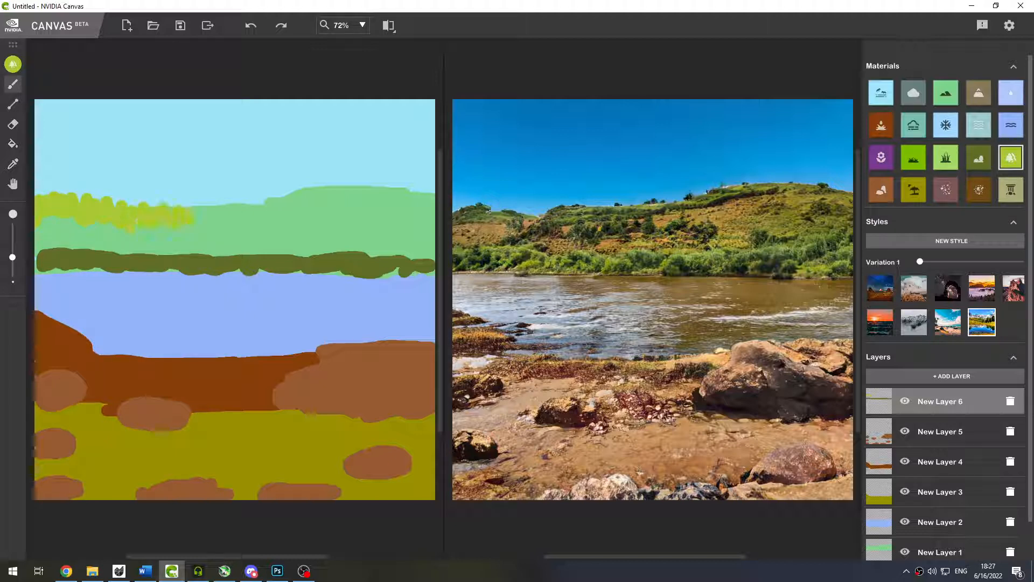
left_click_drag(240, 213, 272, 201)
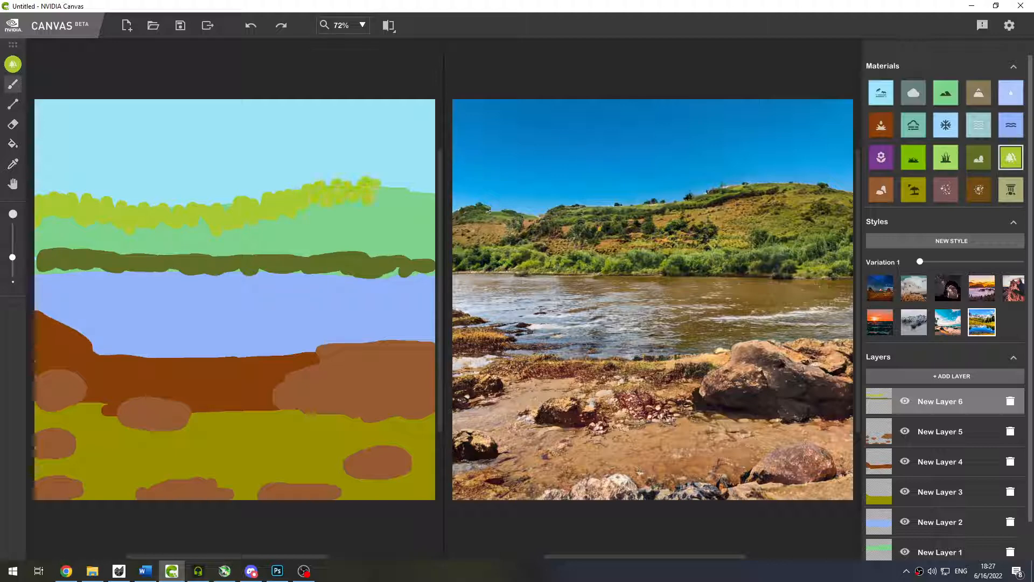
left_click_drag(409, 187, 435, 196)
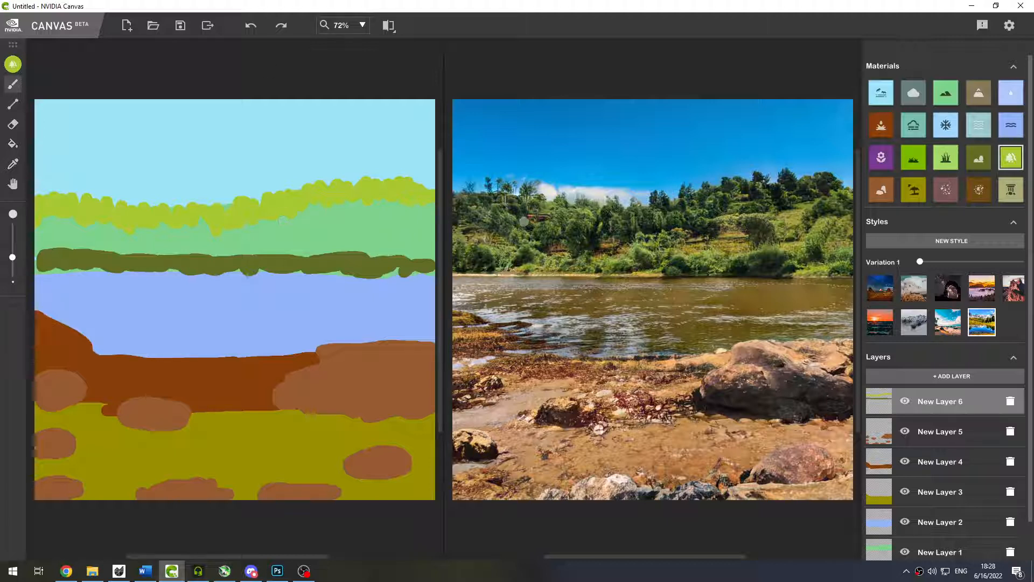
Extend the tree band upward across the full width and fill its gaps, with a smooth upper edge rising gently to the right.
mouse_move(39, 191)
left_mouse_down()
mouse_move(57, 181)
mouse_move(82, 181)
mouse_move(115, 215)
mouse_move(132, 192)
mouse_move(237, 225)
mouse_move(260, 198)
left_mouse_up()
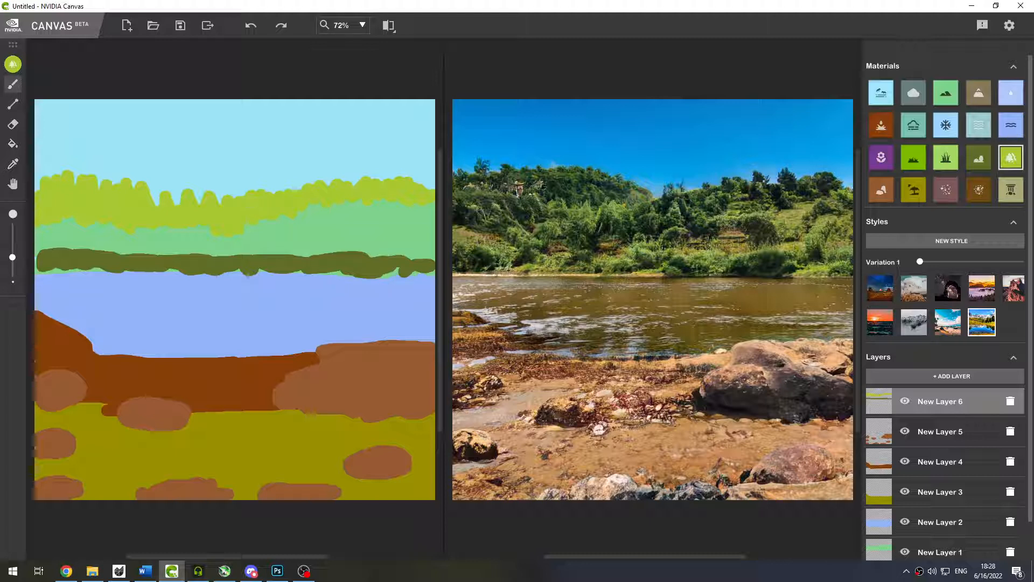
mouse_move(70, 186)
left_mouse_down()
mouse_move(88, 171)
mouse_move(194, 197)
mouse_move(202, 177)
mouse_move(255, 172)
mouse_move(265, 184)
mouse_move(230, 193)
mouse_move(243, 182)
mouse_move(283, 202)
mouse_move(303, 199)
mouse_move(309, 167)
mouse_move(330, 169)
mouse_move(350, 155)
mouse_move(374, 179)
mouse_move(422, 165)
mouse_move(426, 185)
left_mouse_up()
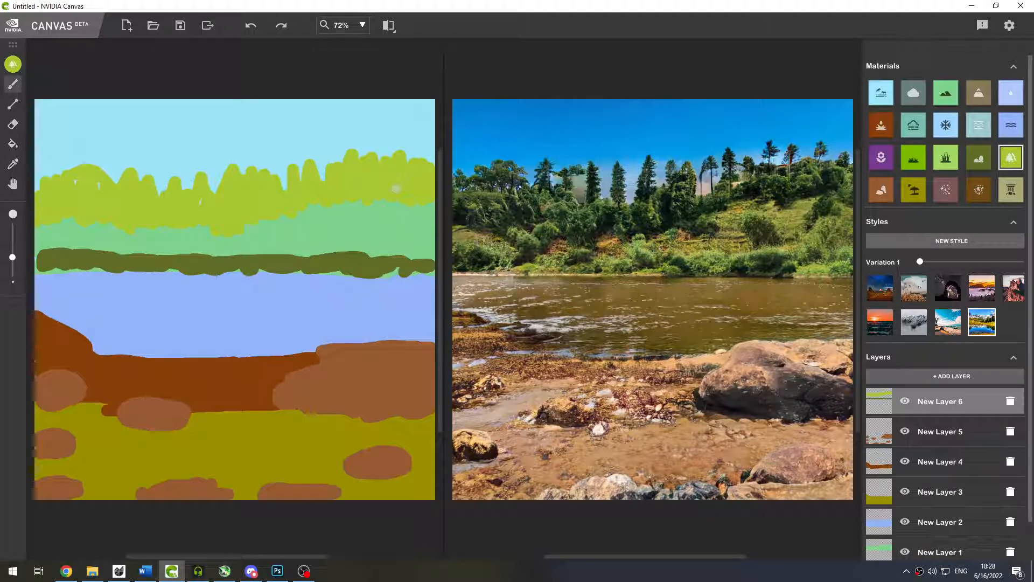
mouse_move(32, 180)
left_mouse_down()
mouse_move(97, 171)
mouse_move(43, 170)
mouse_move(221, 178)
left_mouse_up()
left_click_drag(159, 182, 174, 203)
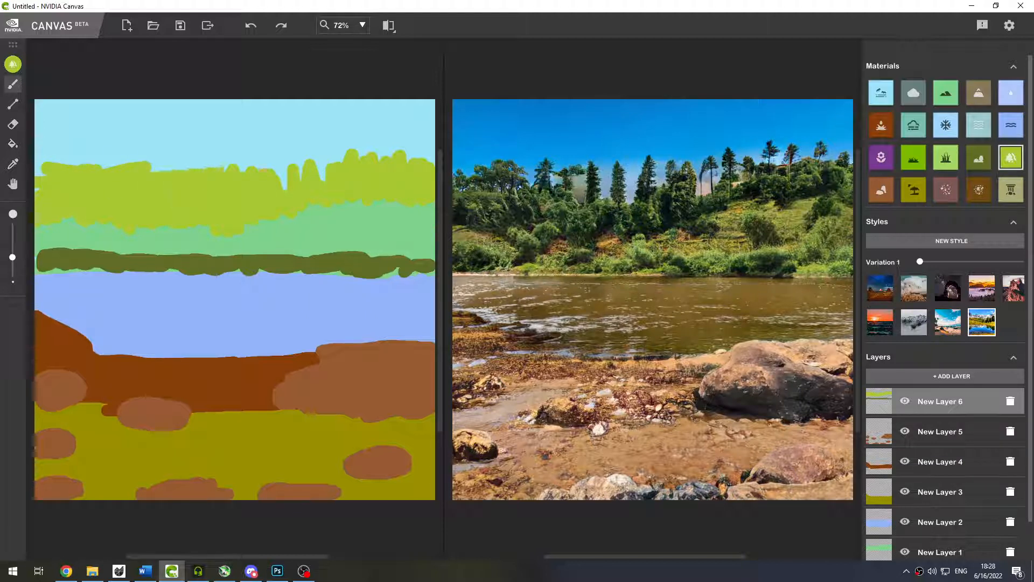
mouse_move(240, 168)
left_mouse_down()
mouse_move(284, 186)
mouse_move(375, 168)
mouse_move(321, 164)
mouse_move(440, 161)
left_mouse_up()
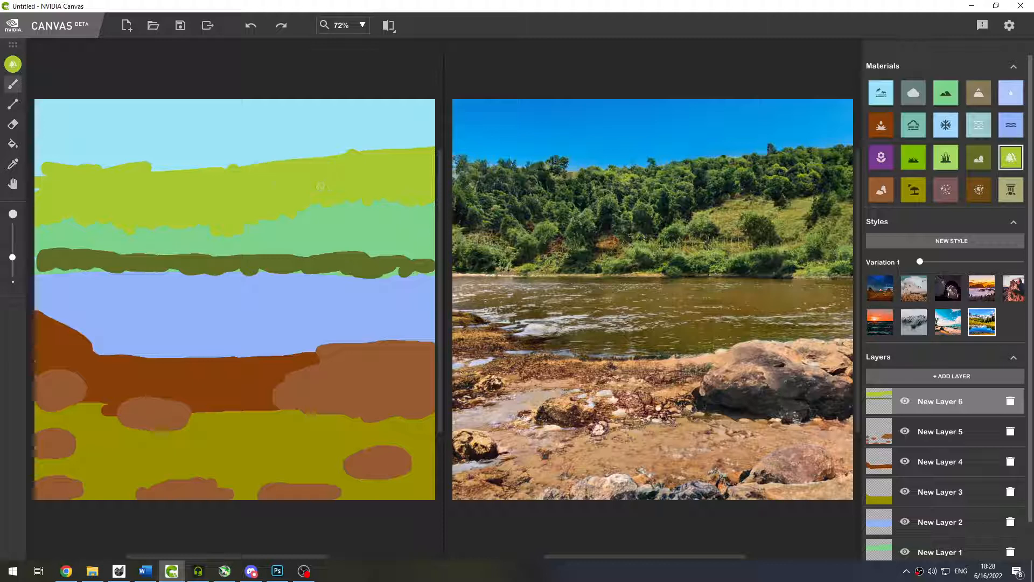
left_click_drag(86, 169, 350, 150)
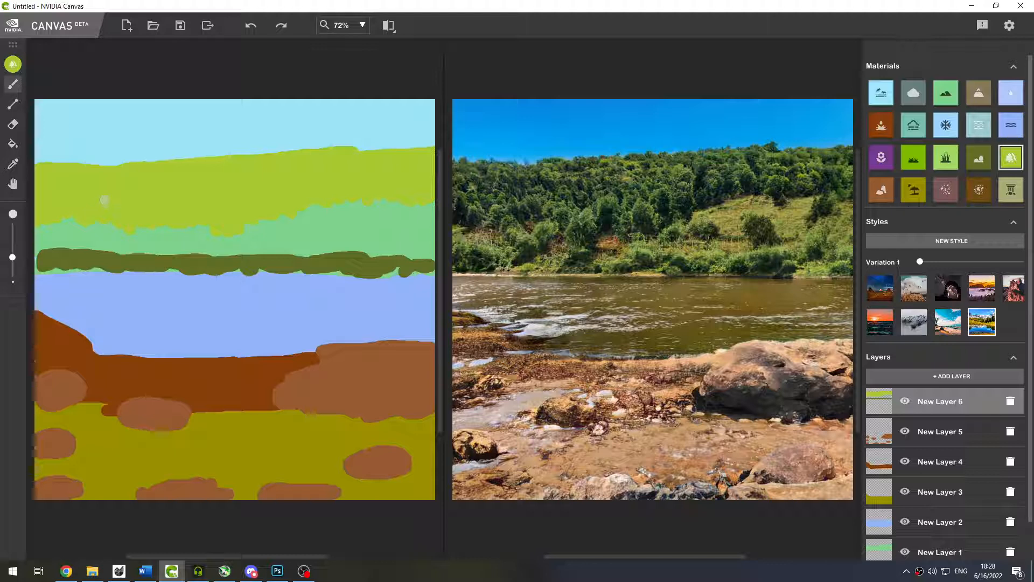
Add a seventh layer and paint five elongated clouds across the sky, three near the top edge and two just below.
left_click(910, 373)
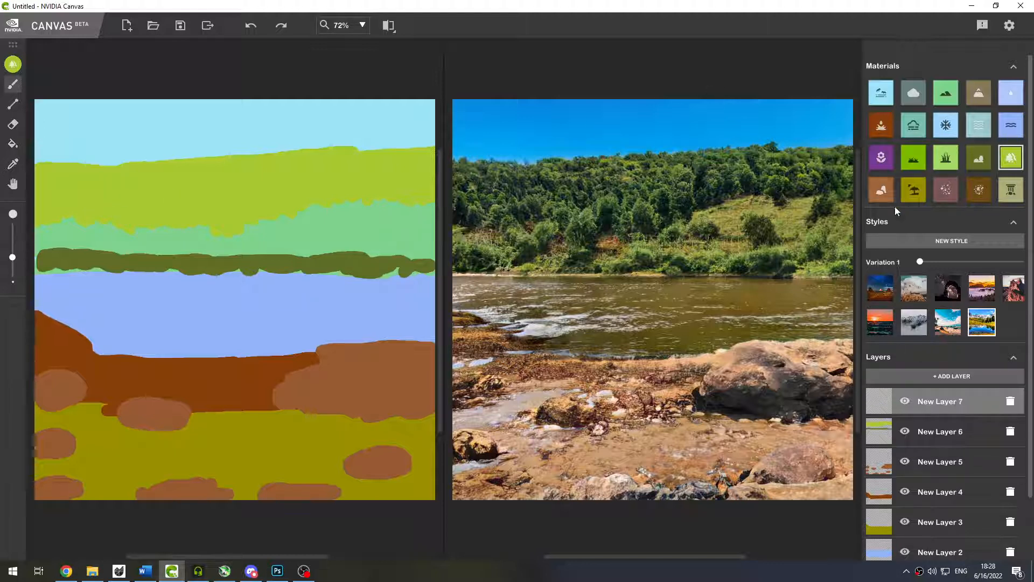
left_click(919, 94)
mouse_move(58, 113)
left_mouse_down()
mouse_move(132, 112)
mouse_move(60, 110)
left_mouse_up()
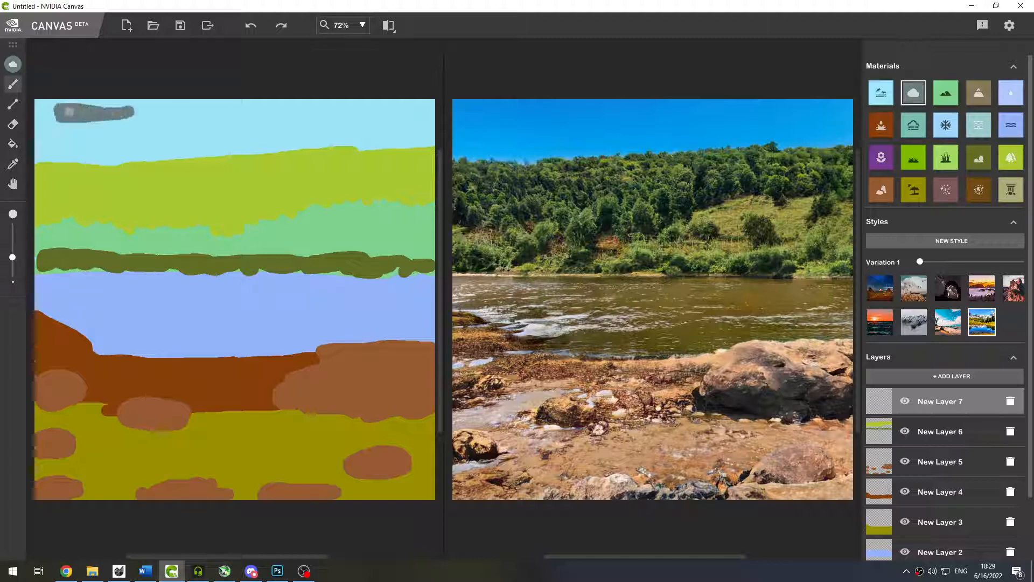
mouse_move(195, 109)
left_mouse_down()
mouse_move(321, 106)
mouse_move(418, 121)
left_mouse_up()
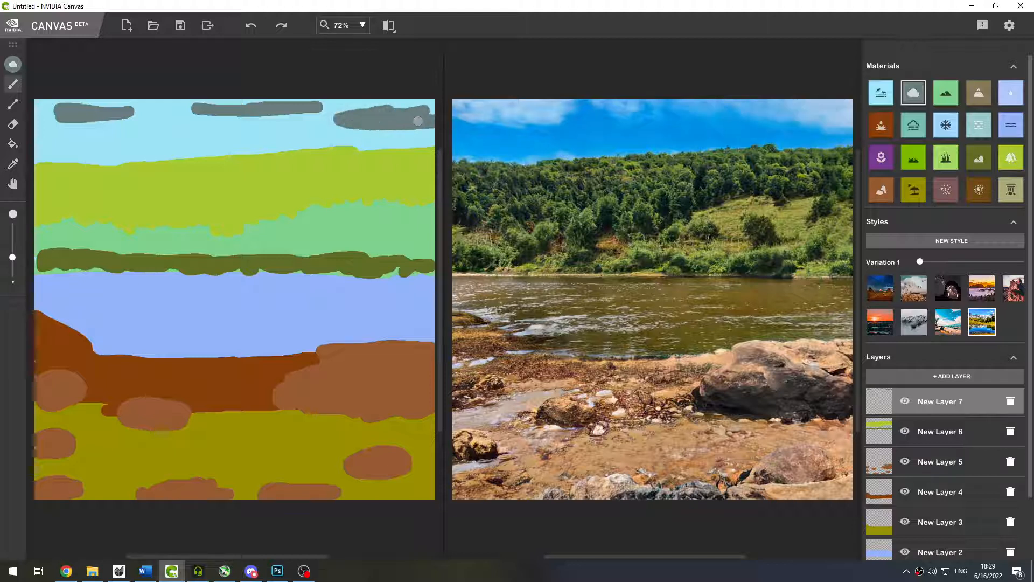
left_click_drag(191, 127, 80, 131)
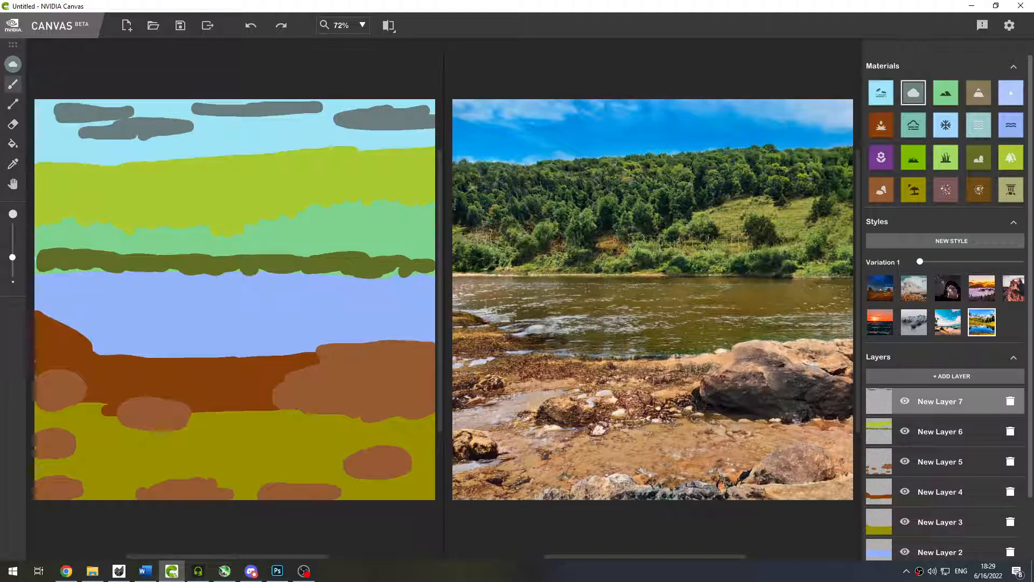
left_click_drag(312, 120, 246, 129)
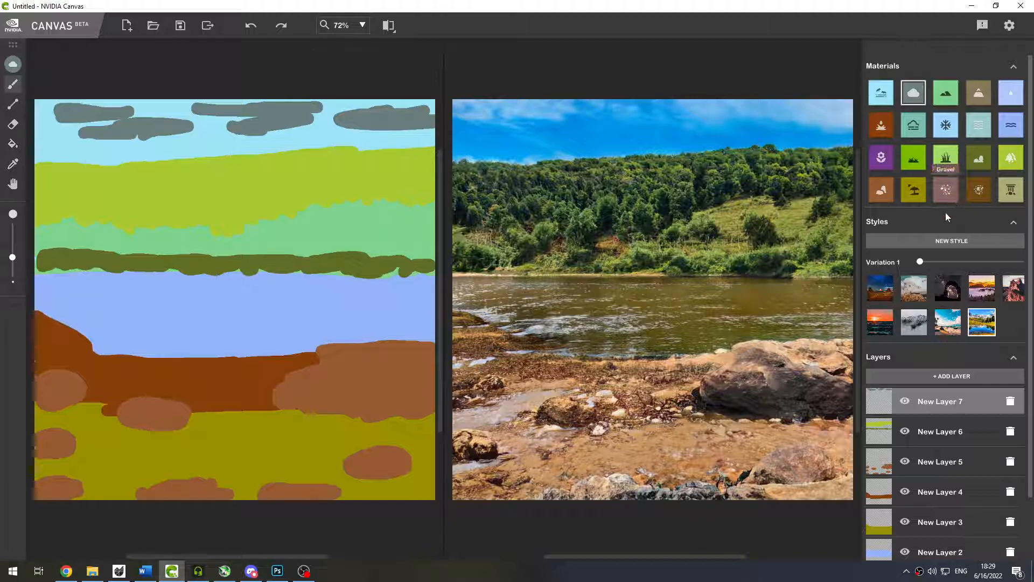
Add an eighth layer and paint Gravel streaks, three across the sand and one across the brown dirt strip.
left_click(917, 376)
left_click(947, 191)
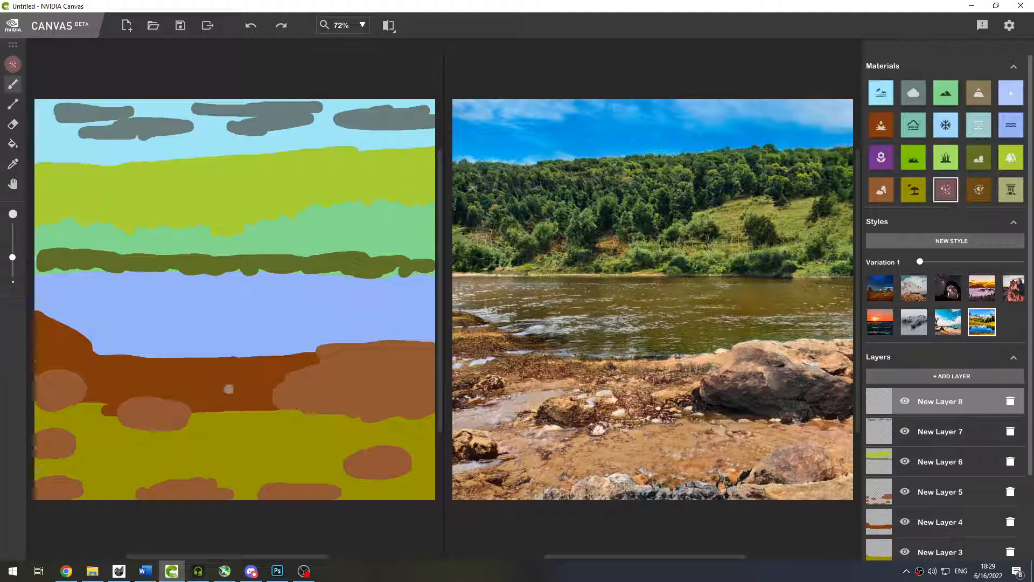
left_click_drag(120, 452, 344, 433)
left_click_drag(151, 469, 333, 456)
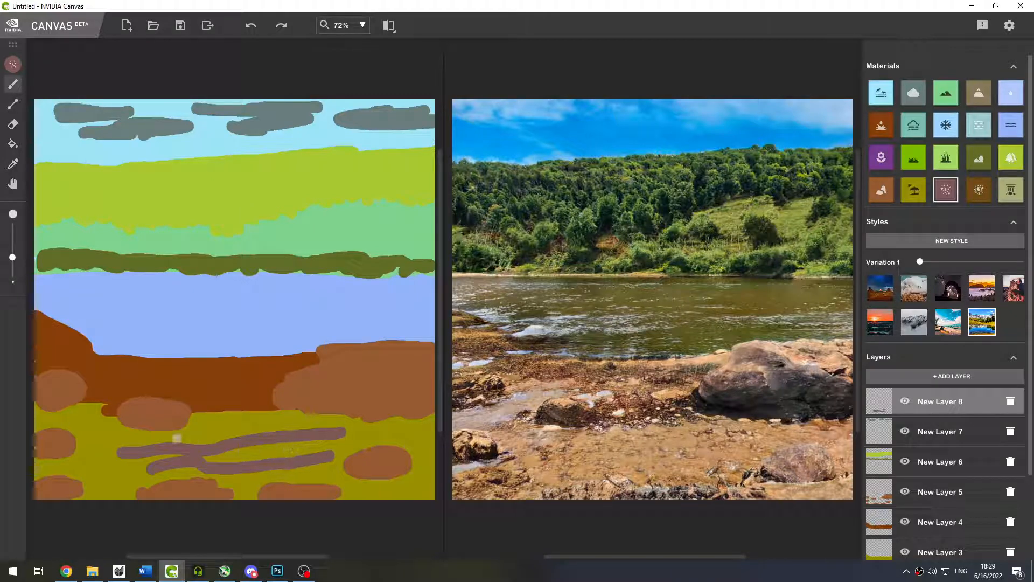
left_click_drag(177, 438, 306, 420)
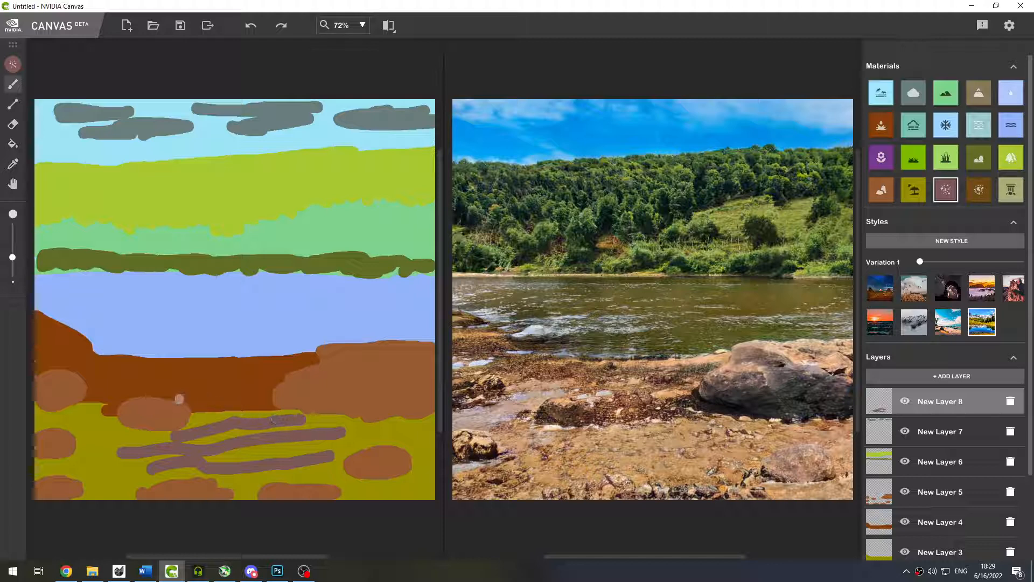
left_click_drag(159, 380, 218, 379)
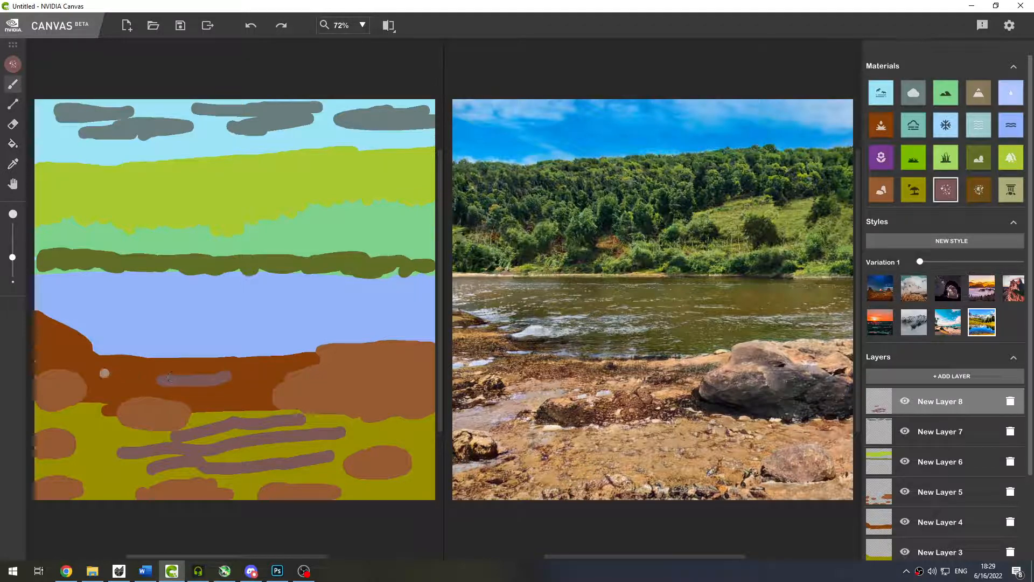
left_click_drag(103, 374, 245, 381)
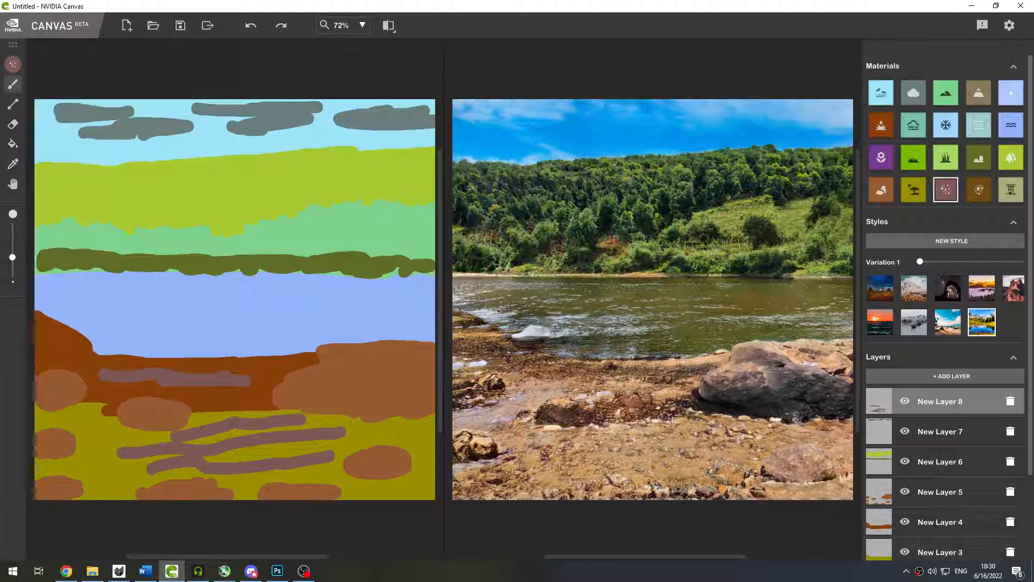
Add a ninth layer and cover the hill between the trees and bushes with the light-green tall-grass material, raising it at the right.
left_click(960, 376)
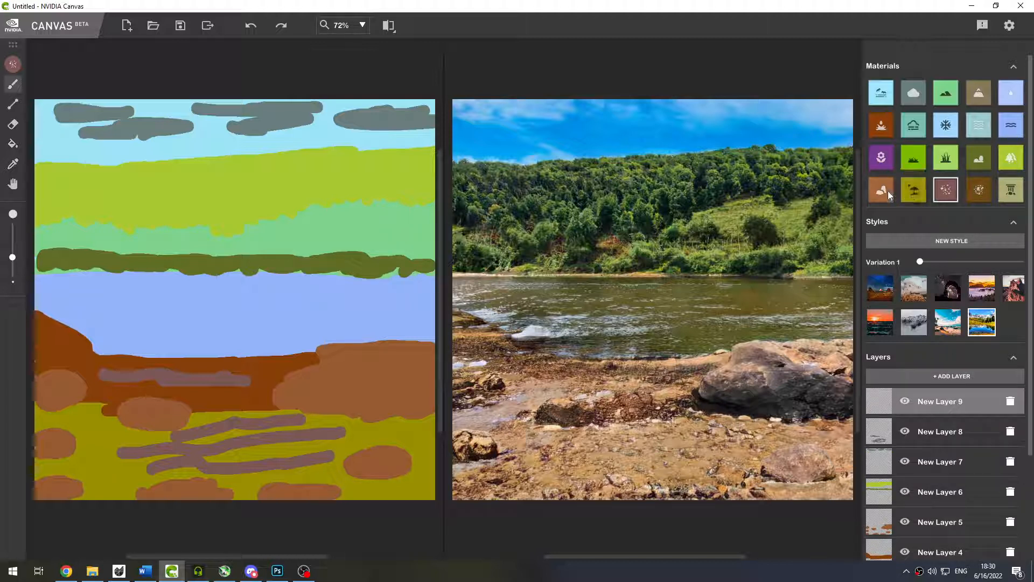
left_click(953, 160)
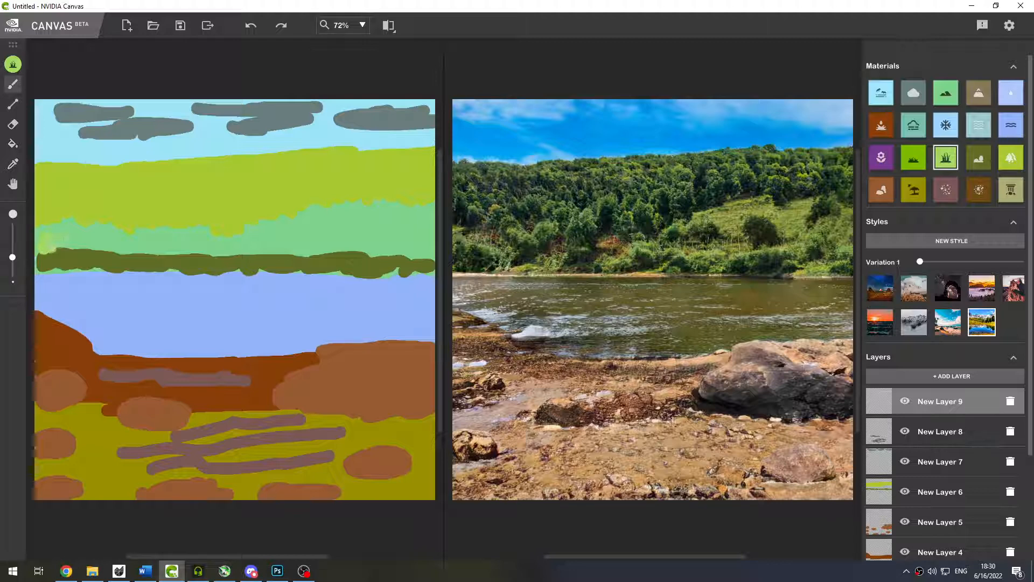
mouse_move(81, 241)
left_mouse_down()
mouse_move(437, 251)
mouse_move(415, 251)
left_mouse_up()
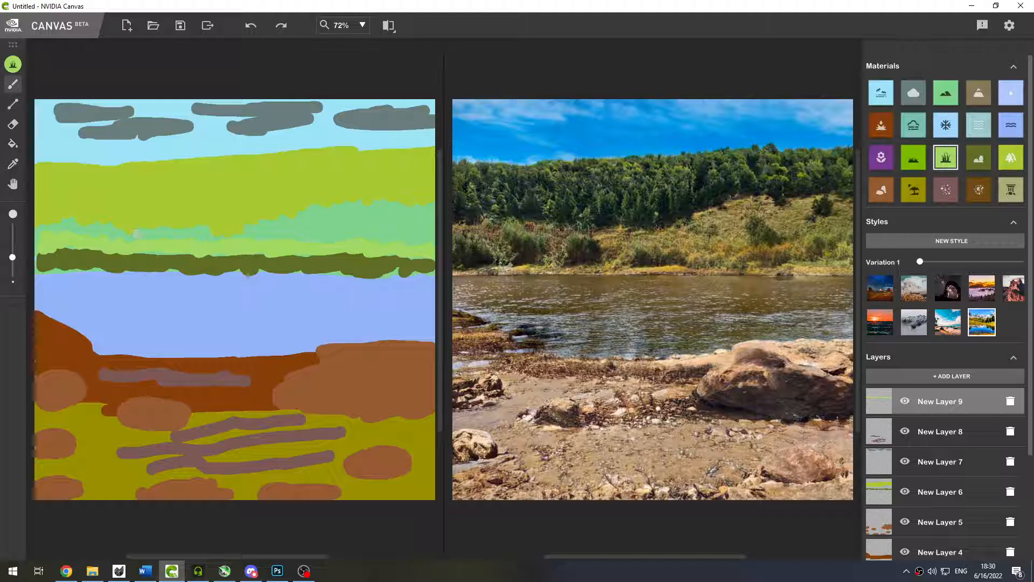
left_click_drag(43, 230, 423, 241)
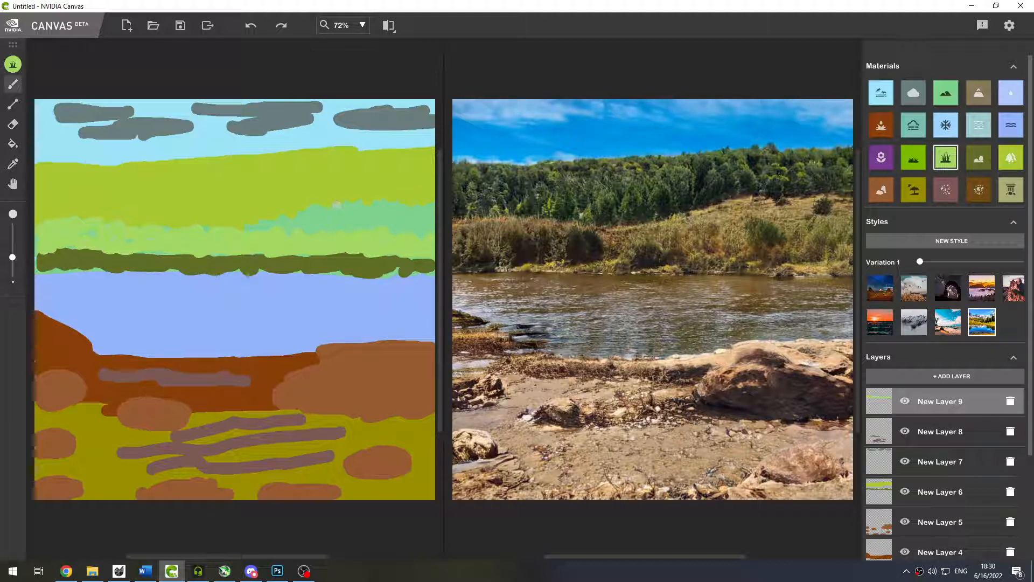
mouse_move(250, 228)
left_mouse_down()
mouse_move(283, 214)
mouse_move(431, 212)
mouse_move(385, 216)
left_mouse_up()
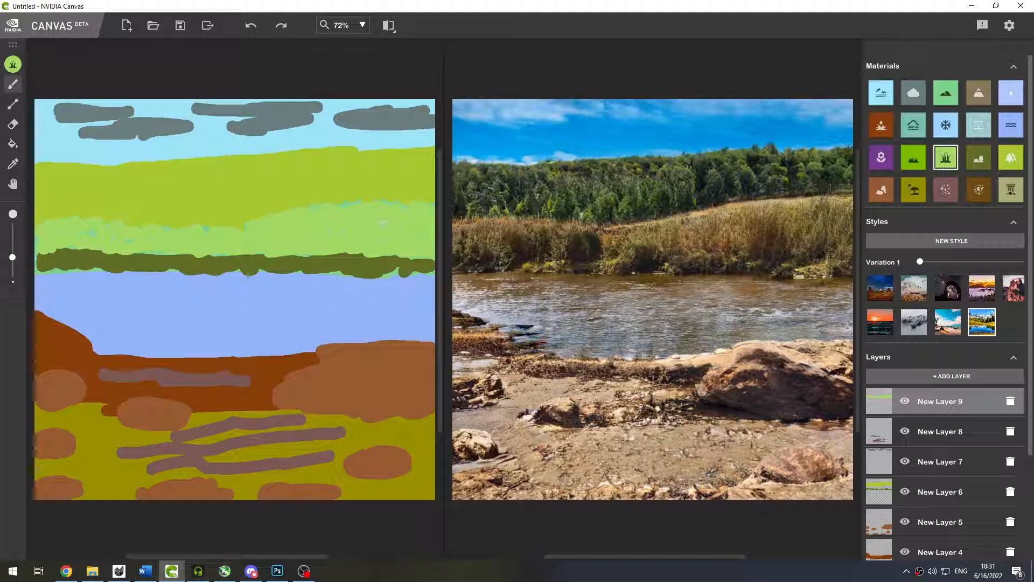
mouse_move(280, 211)
left_mouse_down()
mouse_move(317, 196)
mouse_move(431, 195)
left_mouse_up()
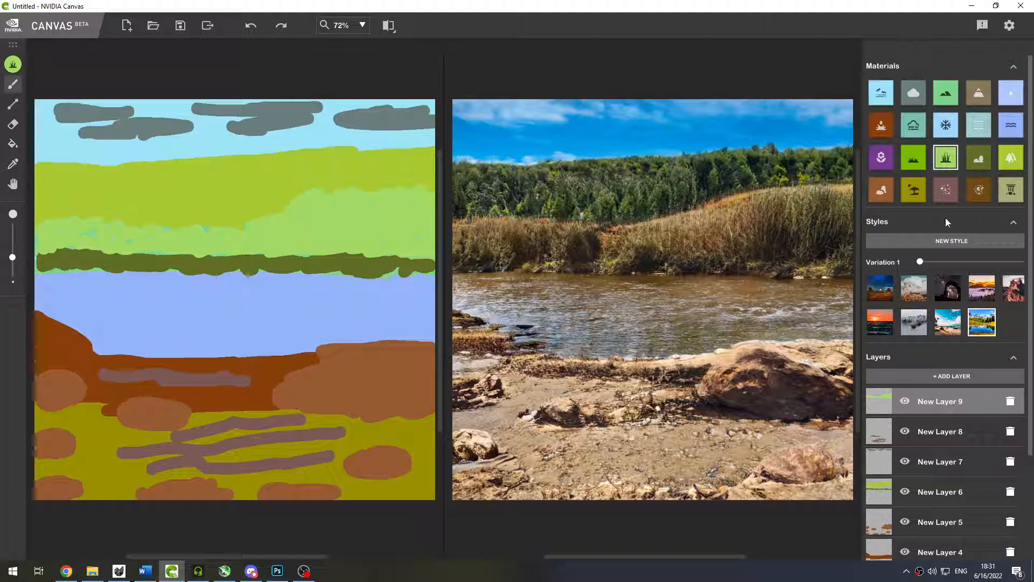
Paint trees over the upper part of the tall grass to lower the forest's bottom edge, mainly on the right.
left_click(1008, 158)
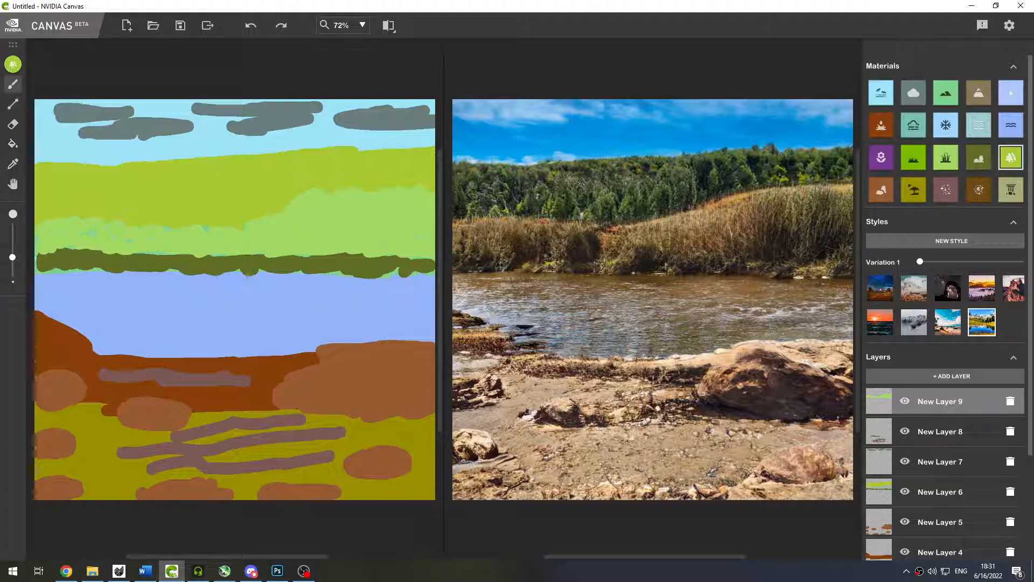
mouse_move(291, 208)
left_mouse_down()
mouse_move(410, 190)
mouse_move(431, 200)
mouse_move(283, 215)
left_mouse_up()
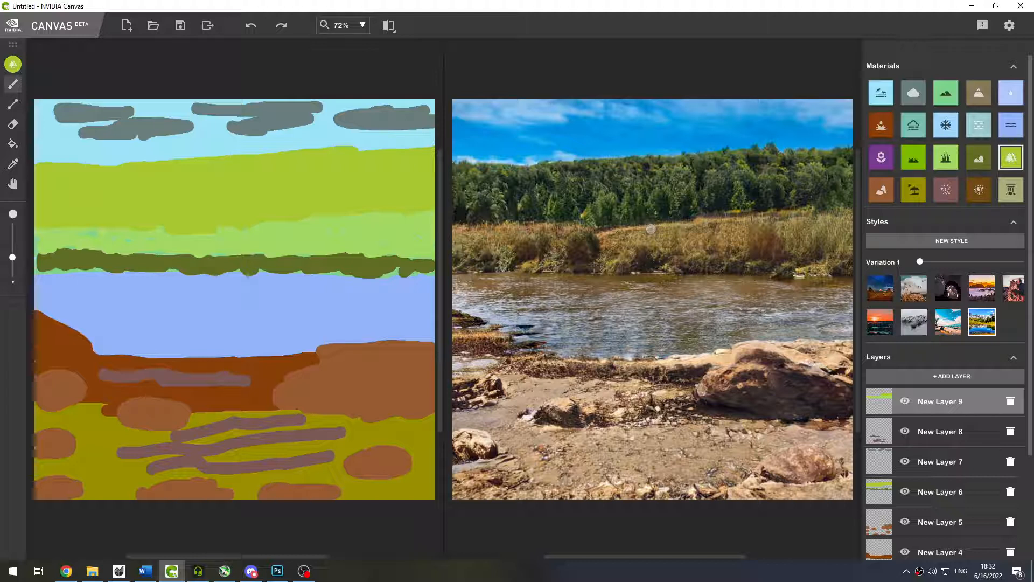
Add a tenth layer and paint a clump of tall grass over the brown mound at the canvas's left edge.
left_click(923, 377)
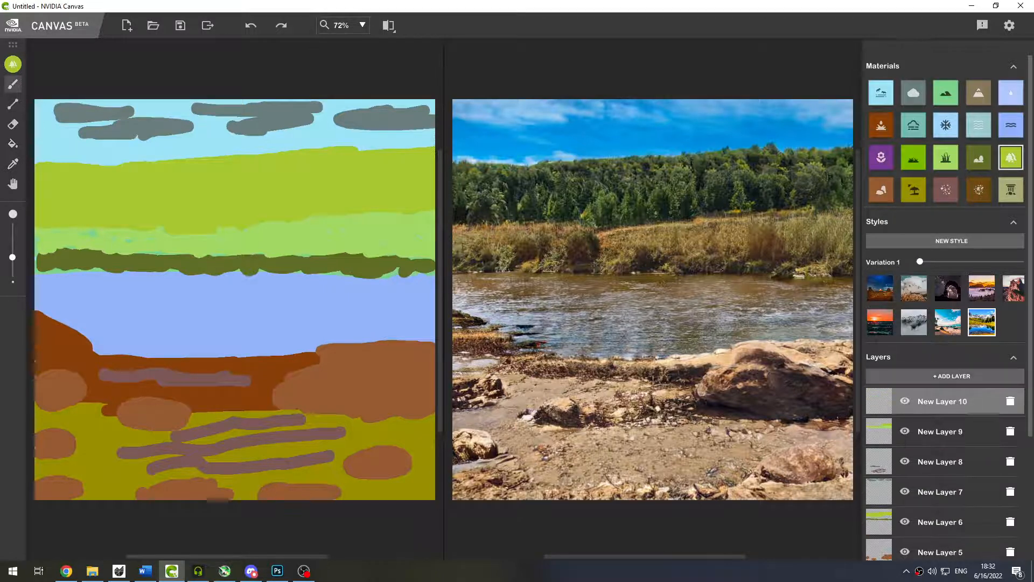
left_click(914, 157)
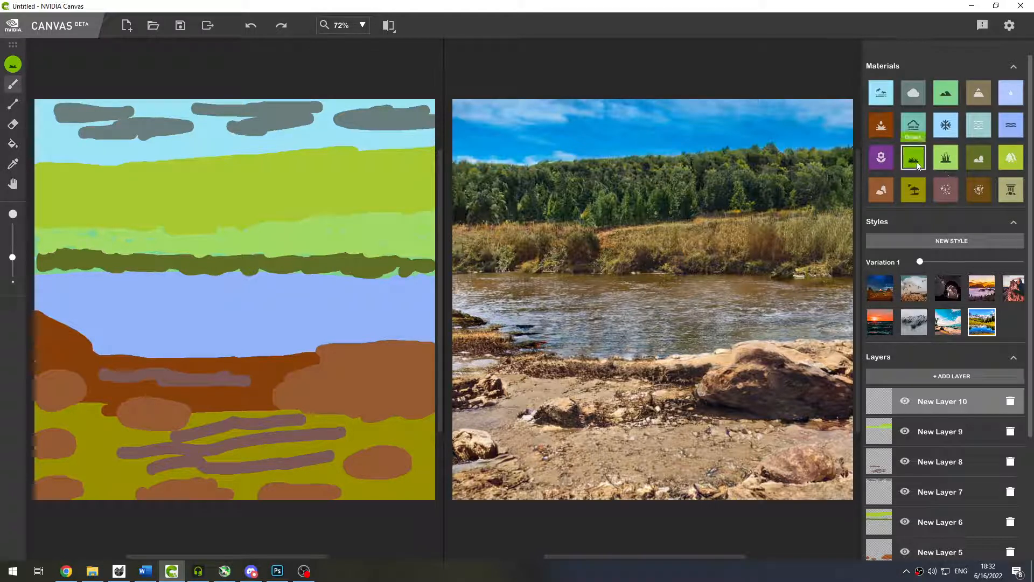
left_click(946, 159)
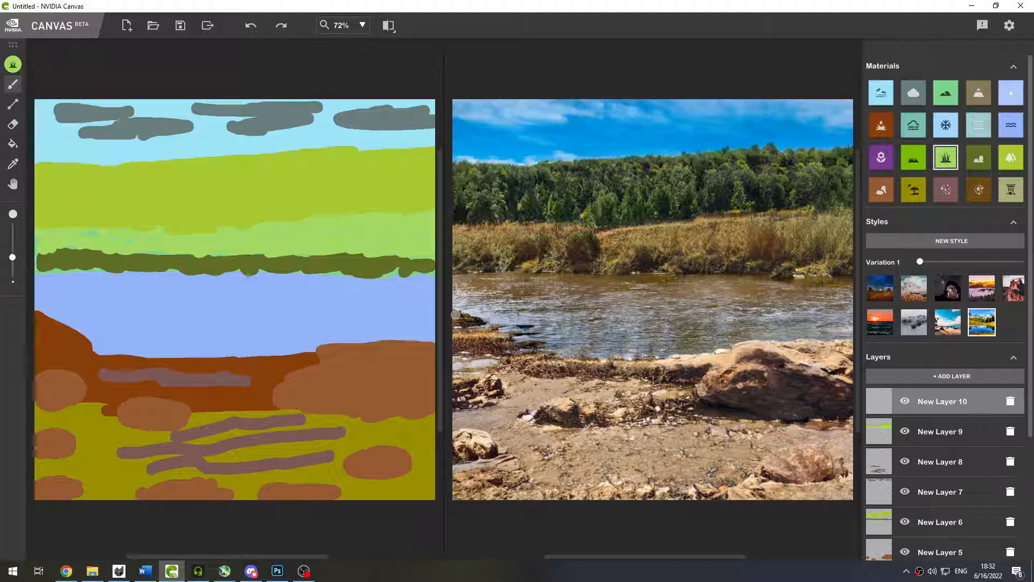
left_click_drag(457, 310, 460, 342)
left_click_drag(50, 350, 58, 316)
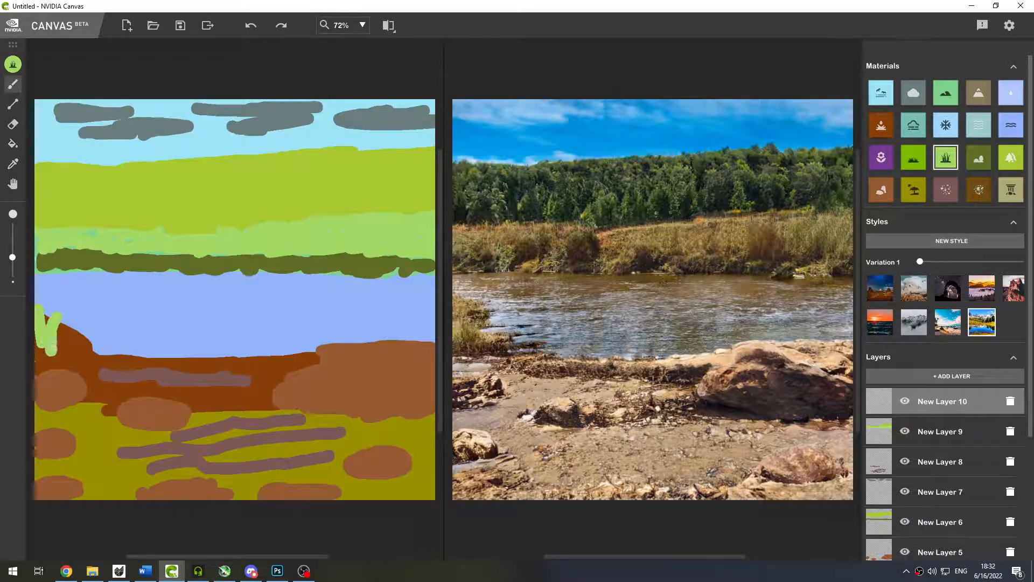
left_click_drag(46, 360, 40, 351)
left_click_drag(62, 345, 70, 361)
mouse_move(78, 321)
left_mouse_down()
mouse_move(85, 372)
mouse_move(57, 391)
mouse_move(50, 358)
mouse_move(45, 366)
mouse_move(93, 384)
mouse_move(89, 332)
left_mouse_up()
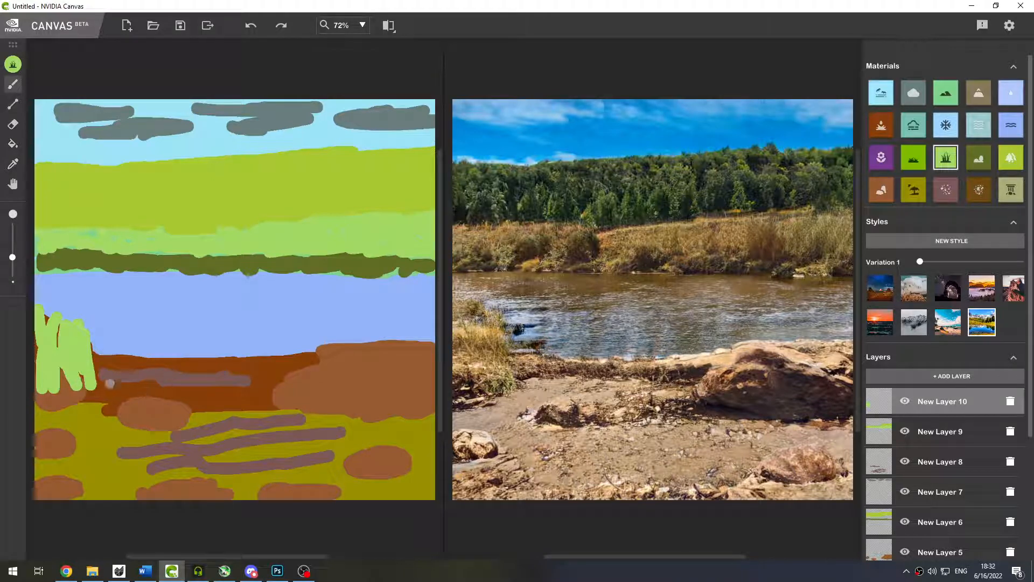
left_click_drag(108, 384, 98, 344)
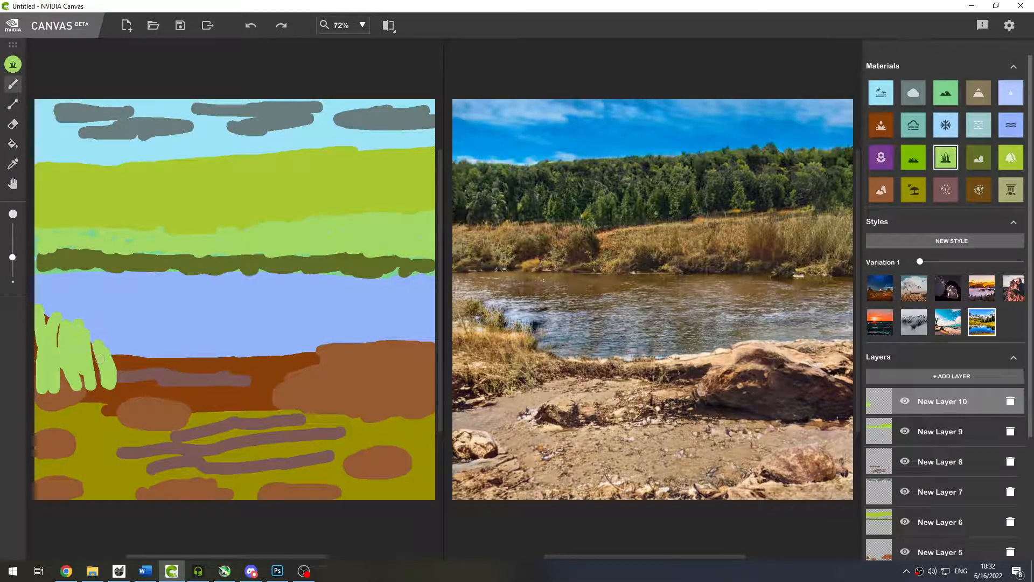
left_click_drag(62, 308, 56, 340)
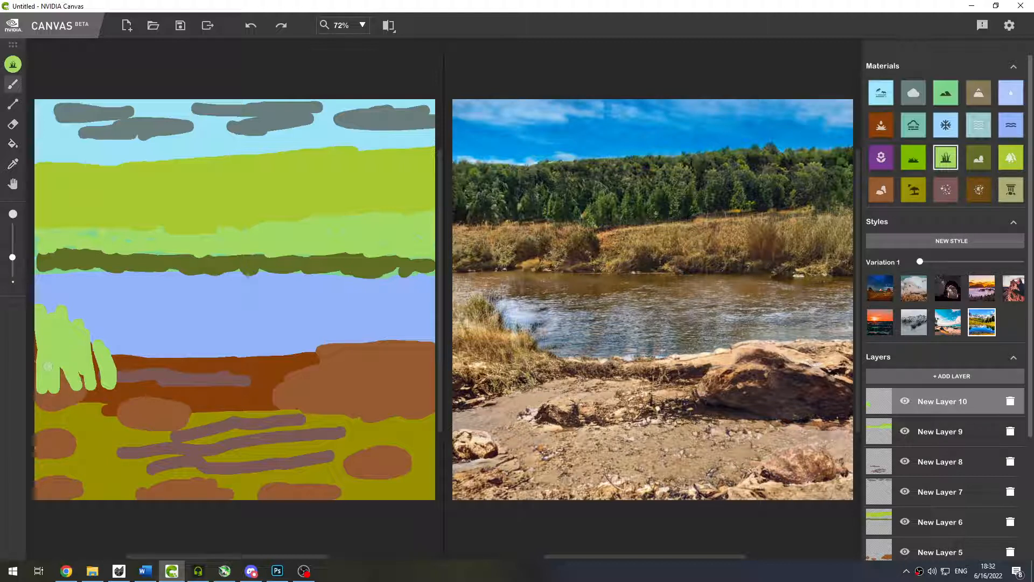
Extend the tall grass down the left edge over the stones to the canvas's bottom left corner.
mouse_move(39, 426)
left_mouse_down()
mouse_move(50, 379)
mouse_move(54, 389)
left_mouse_up()
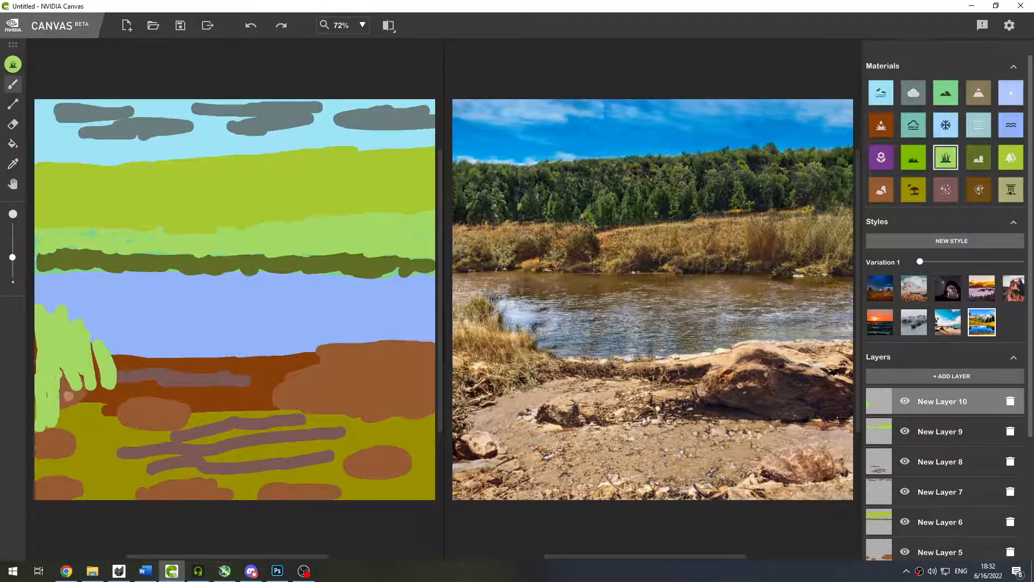
left_click_drag(76, 431, 76, 377)
mouse_move(43, 476)
left_mouse_down()
mouse_move(62, 442)
mouse_move(52, 485)
mouse_move(59, 401)
mouse_move(69, 417)
mouse_move(64, 389)
mouse_move(81, 392)
mouse_move(82, 455)
mouse_move(87, 410)
mouse_move(92, 435)
mouse_move(60, 478)
left_mouse_up()
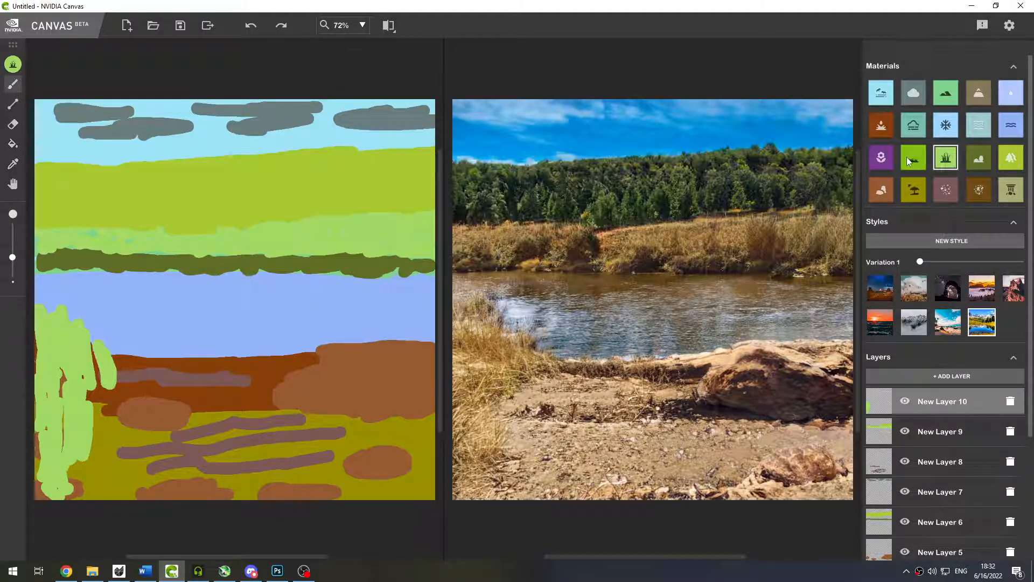
Add an eleventh layer and paint a jagged tall-grass clump over the right half of the foreground gravel streaks.
left_click(933, 379)
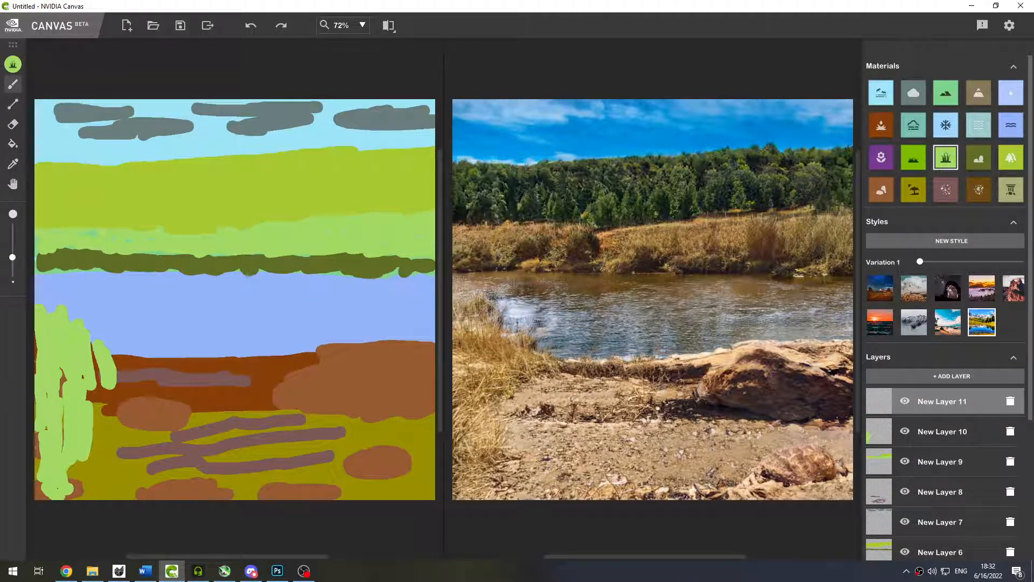
mouse_move(280, 458)
left_mouse_down()
mouse_move(249, 412)
mouse_move(284, 442)
mouse_move(287, 414)
mouse_move(299, 409)
mouse_move(353, 421)
mouse_move(324, 457)
mouse_move(275, 463)
mouse_move(236, 429)
mouse_move(269, 452)
left_mouse_up()
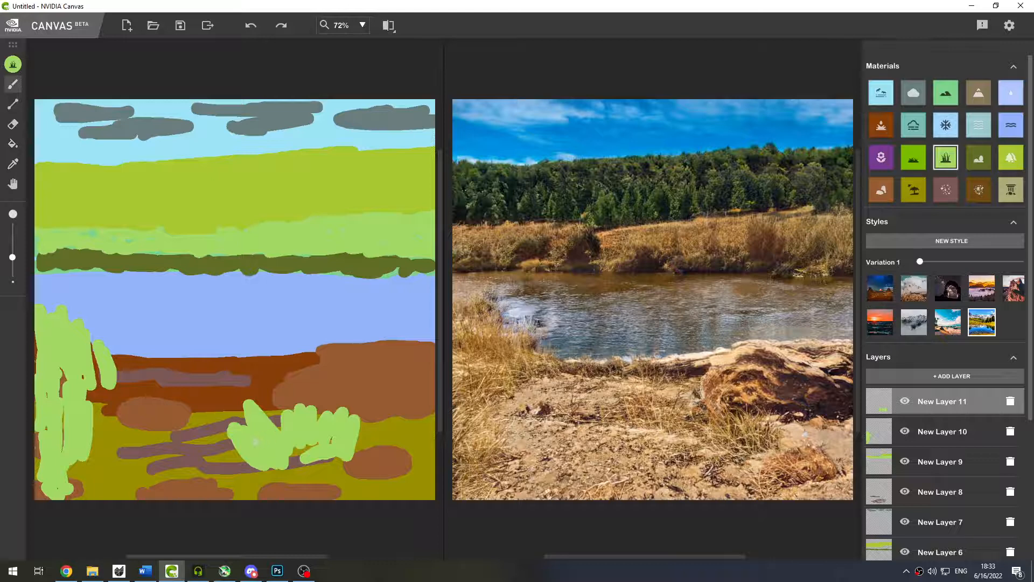
mouse_move(255, 442)
left_mouse_down()
mouse_move(221, 431)
mouse_move(237, 415)
mouse_move(299, 452)
mouse_move(324, 450)
left_mouse_up()
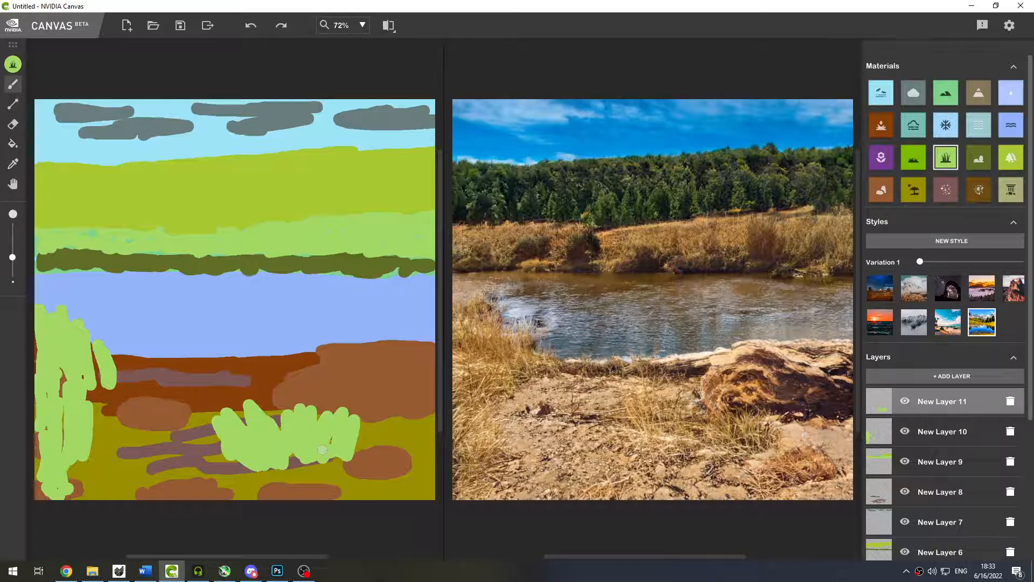
Paint dark-green bushes over most of the foreground grass clump and extend them to the canvas's right edge and bottom right corner.
left_click(978, 159)
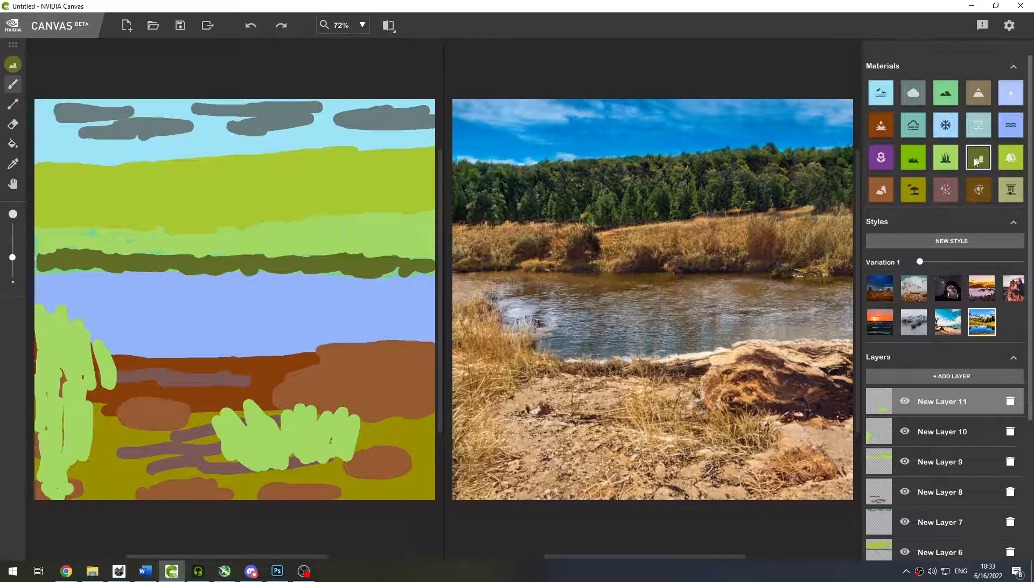
mouse_move(289, 452)
left_mouse_down()
mouse_move(315, 426)
mouse_move(332, 442)
left_mouse_up()
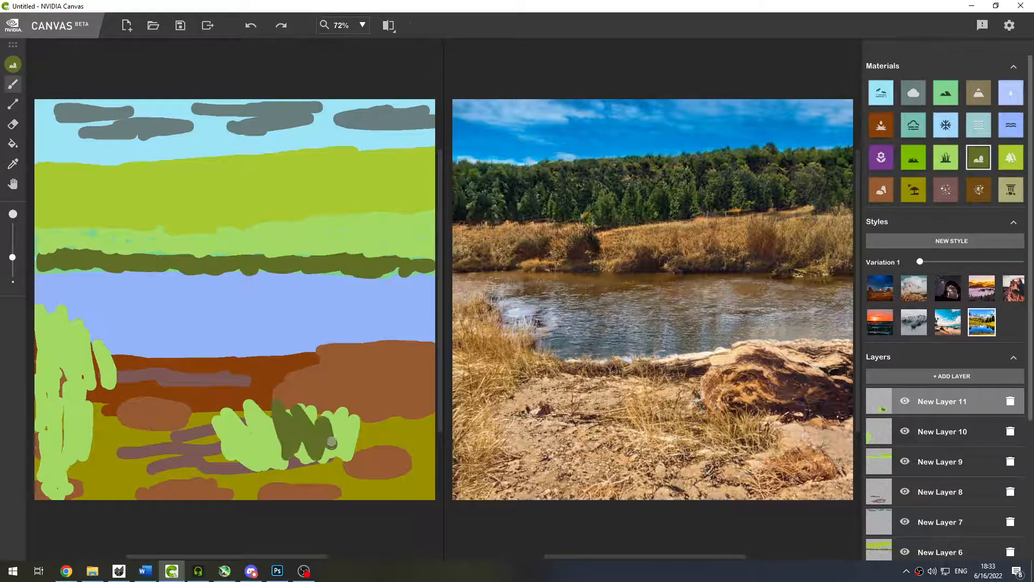
mouse_move(270, 408)
left_mouse_down()
mouse_move(262, 428)
mouse_move(216, 414)
left_mouse_up()
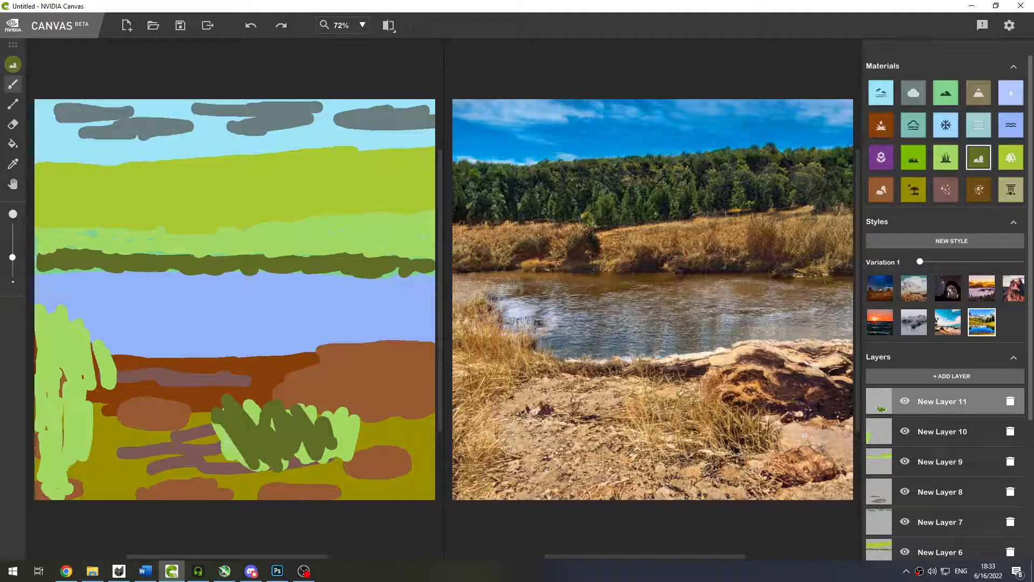
mouse_move(247, 448)
left_mouse_down()
mouse_move(318, 429)
mouse_move(334, 459)
mouse_move(351, 428)
mouse_move(385, 424)
mouse_move(401, 449)
mouse_move(402, 432)
mouse_move(390, 431)
mouse_move(422, 438)
mouse_move(432, 418)
left_mouse_up()
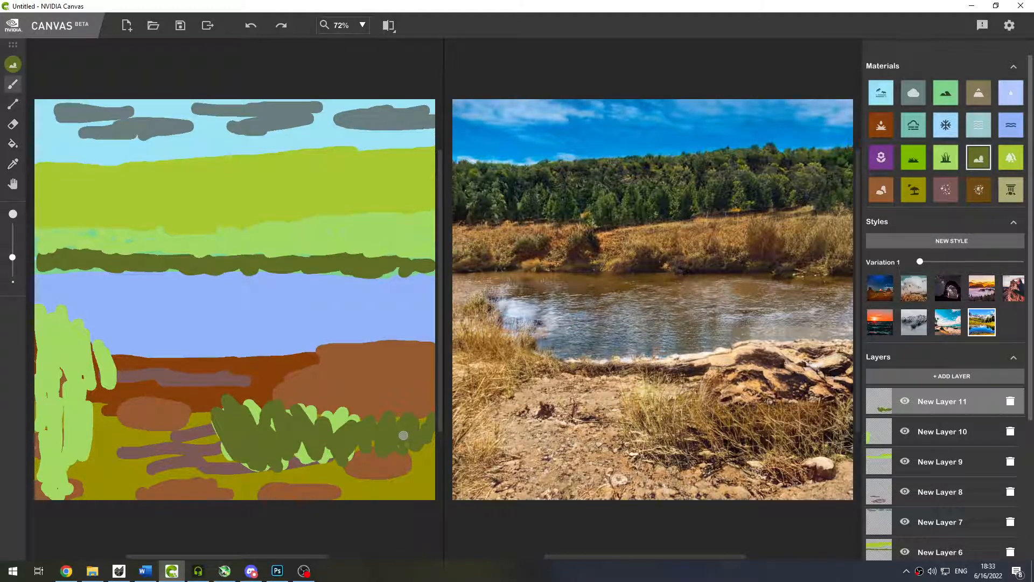
mouse_move(387, 436)
left_mouse_down()
mouse_move(392, 480)
mouse_move(376, 493)
mouse_move(432, 477)
left_mouse_up()
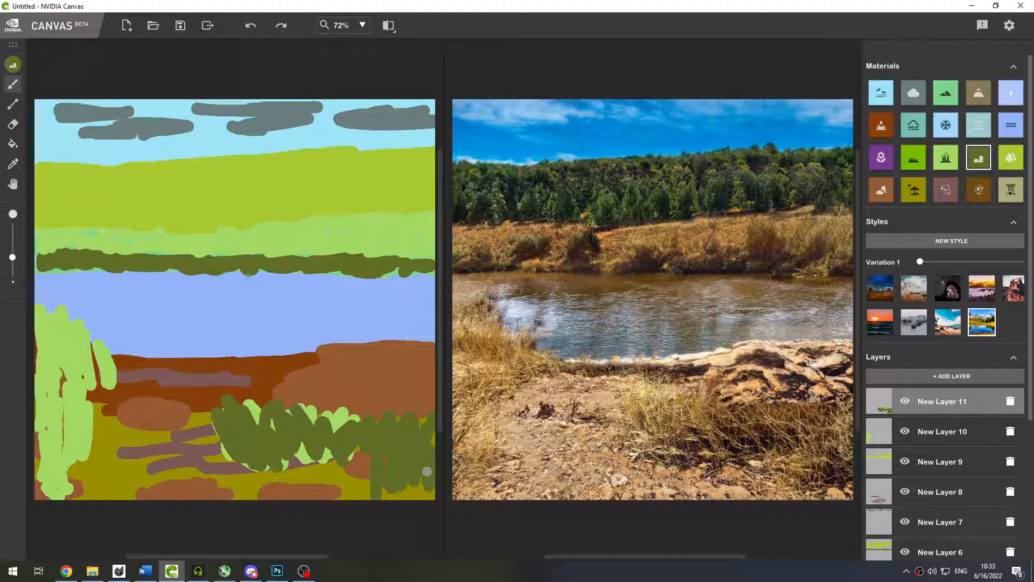
mouse_move(377, 488)
left_mouse_down()
mouse_move(352, 465)
mouse_move(395, 495)
mouse_move(423, 491)
mouse_move(411, 483)
left_mouse_up()
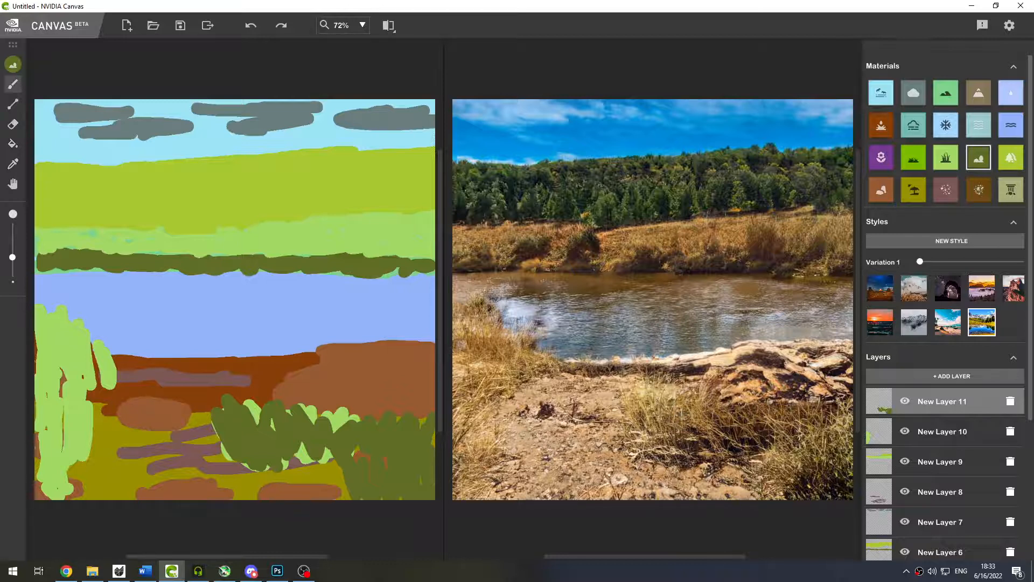
Add a twelfth layer and paint a large stone over the tall grass at the canvas's left edge.
left_click(934, 376)
left_click(881, 190)
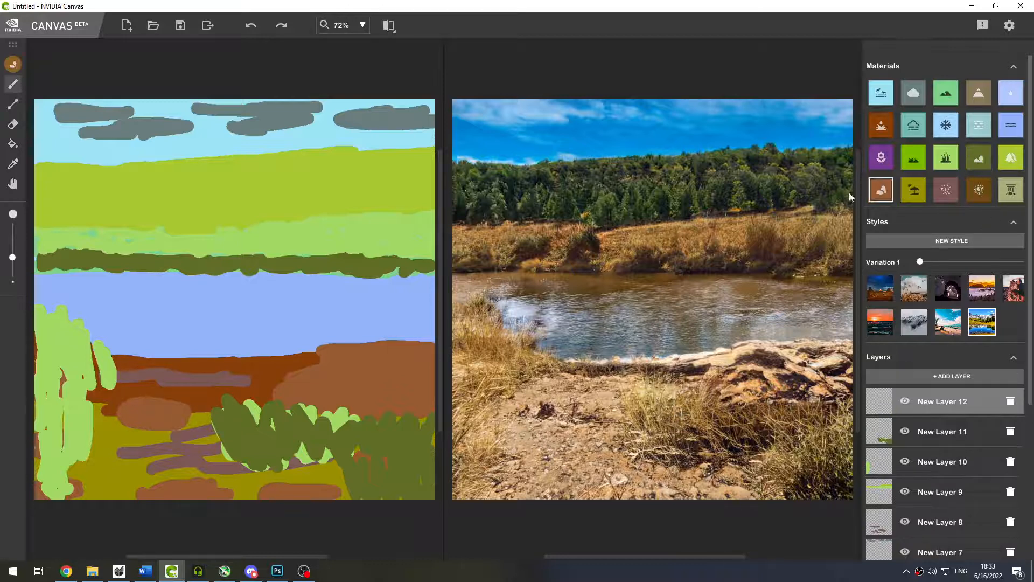
mouse_move(59, 353)
left_mouse_down()
mouse_move(47, 396)
mouse_move(37, 378)
mouse_move(47, 404)
mouse_move(62, 386)
mouse_move(41, 355)
mouse_move(37, 364)
mouse_move(56, 373)
mouse_move(41, 342)
mouse_move(54, 335)
mouse_move(41, 345)
left_mouse_up()
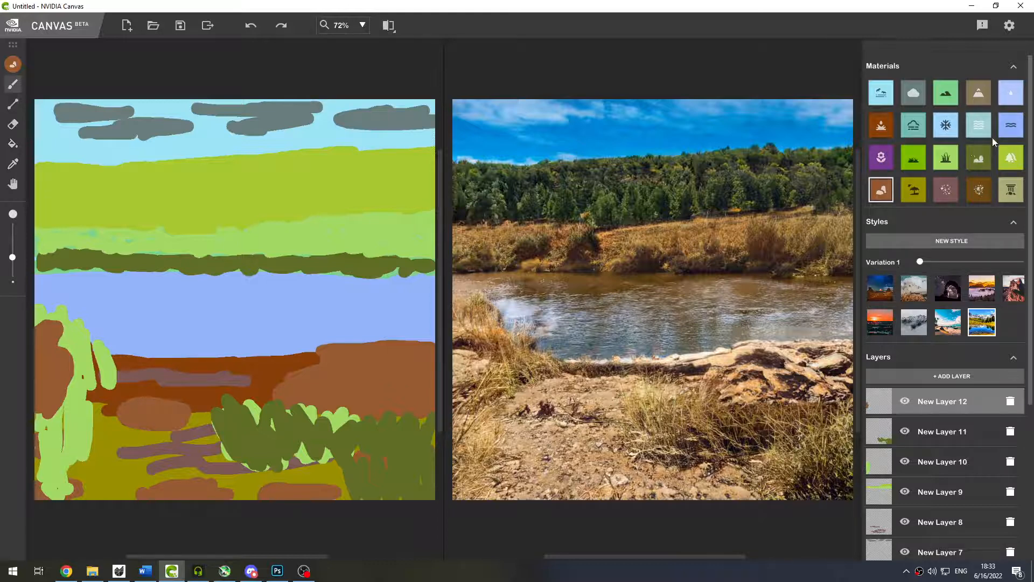
Add a thirteenth layer and paint wavy streaks of the teal material across the water to the canvas's right edge.
left_click(953, 376)
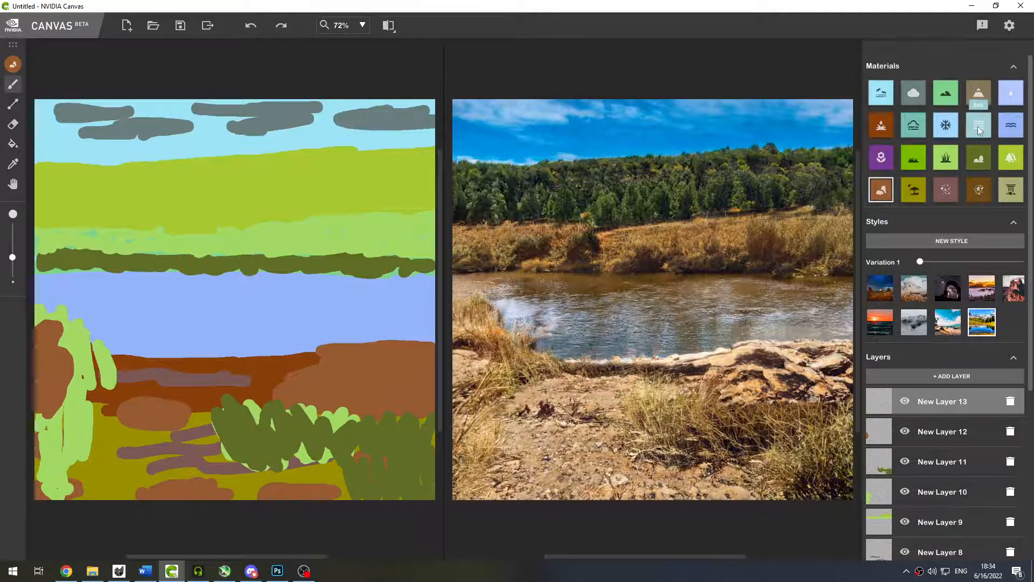
left_click(914, 126)
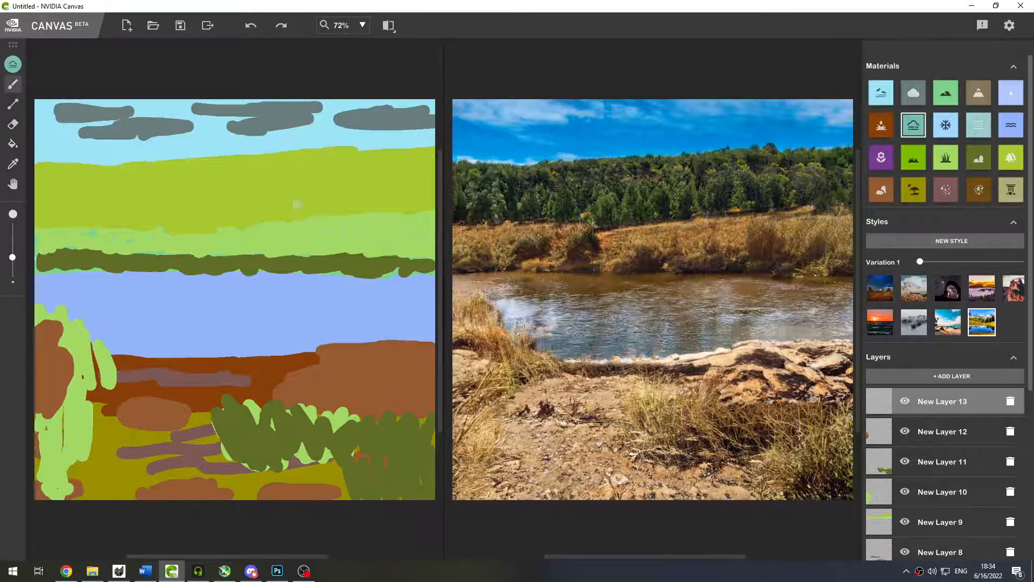
left_click_drag(81, 308, 310, 305)
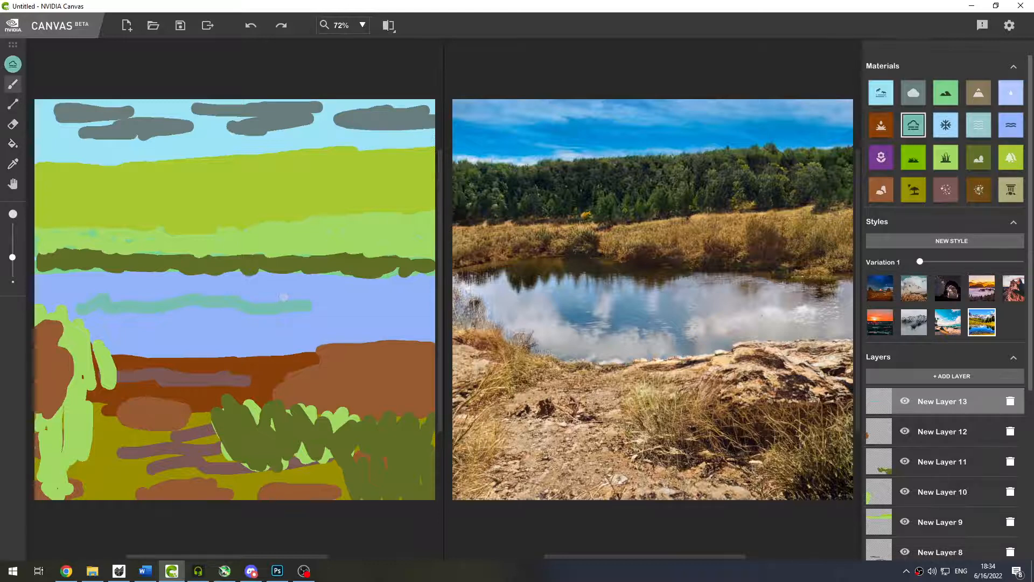
mouse_move(430, 308)
left_mouse_down()
mouse_move(405, 298)
mouse_move(380, 304)
left_mouse_up()
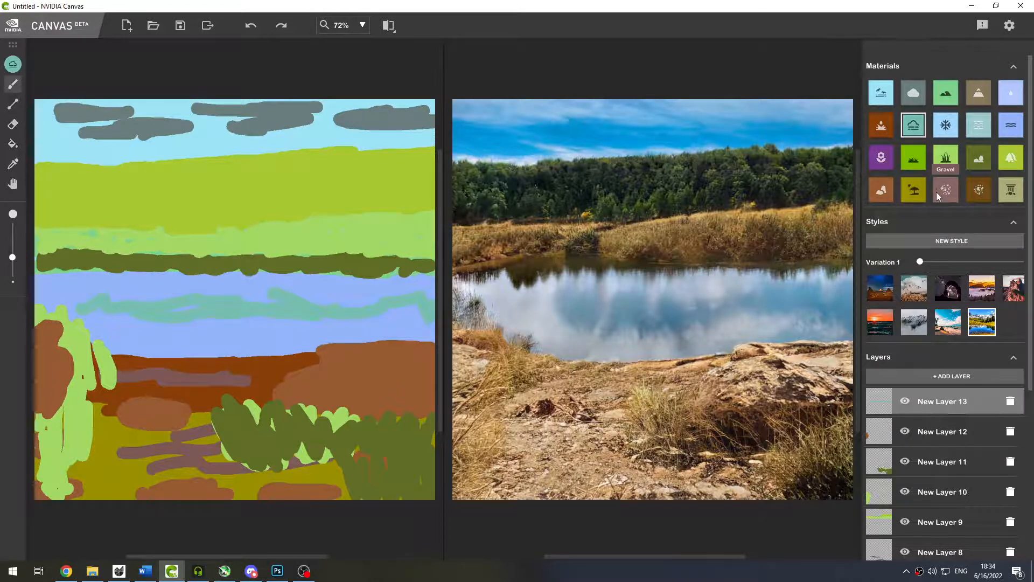
Add a fourteenth layer and paint a dark-brown muddy bank along the far shoreline, widening it into the water towards the right.
left_click(970, 188)
left_click(914, 377)
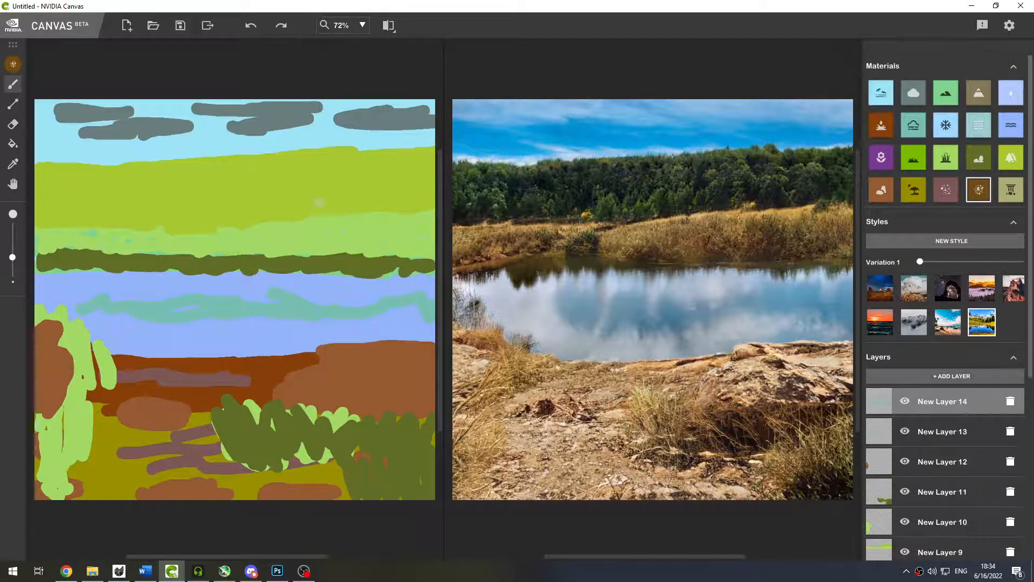
mouse_move(35, 277)
left_mouse_down()
mouse_move(139, 270)
mouse_move(414, 280)
left_mouse_up()
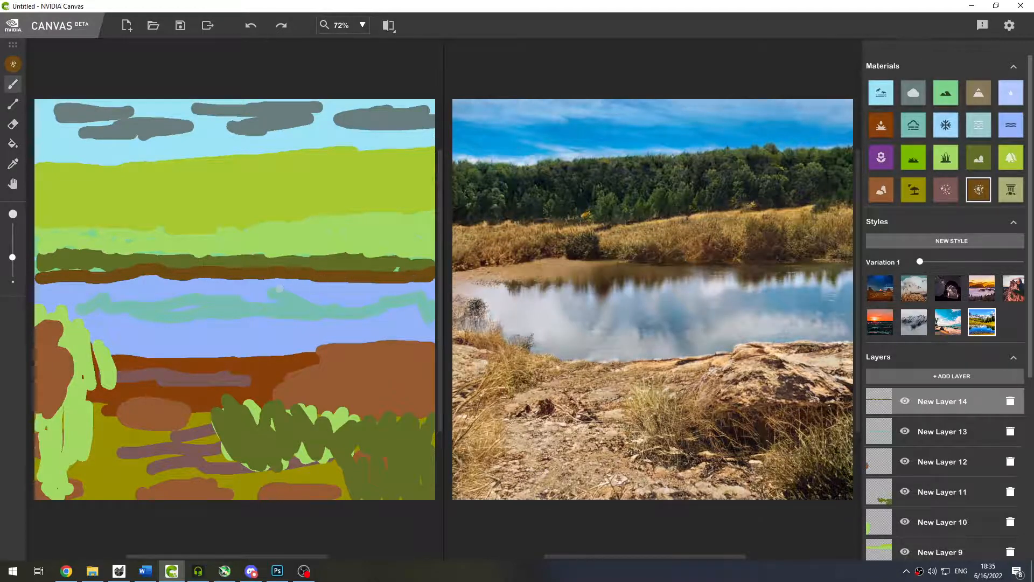
left_click_drag(88, 272, 41, 274)
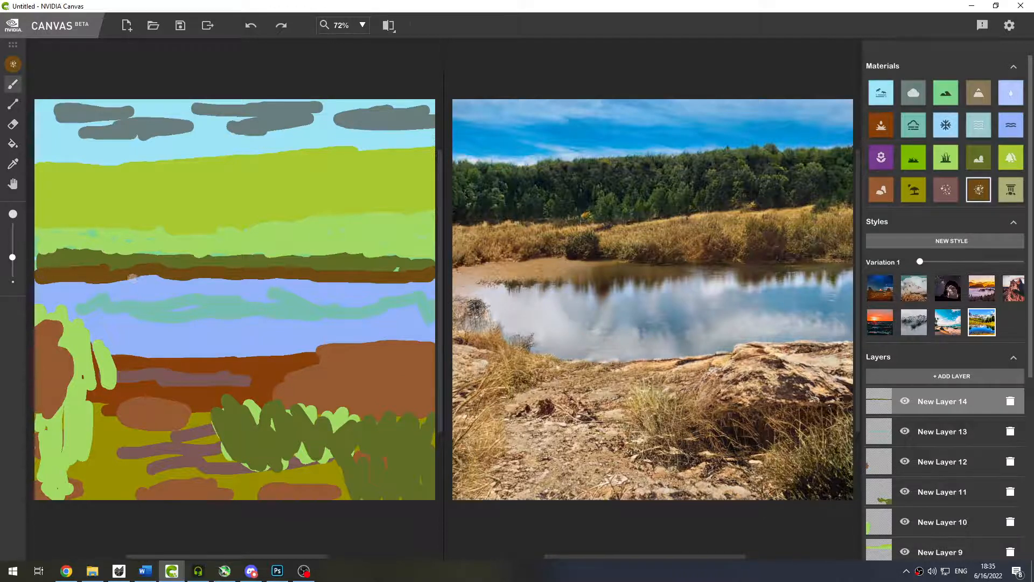
left_click_drag(132, 277, 434, 284)
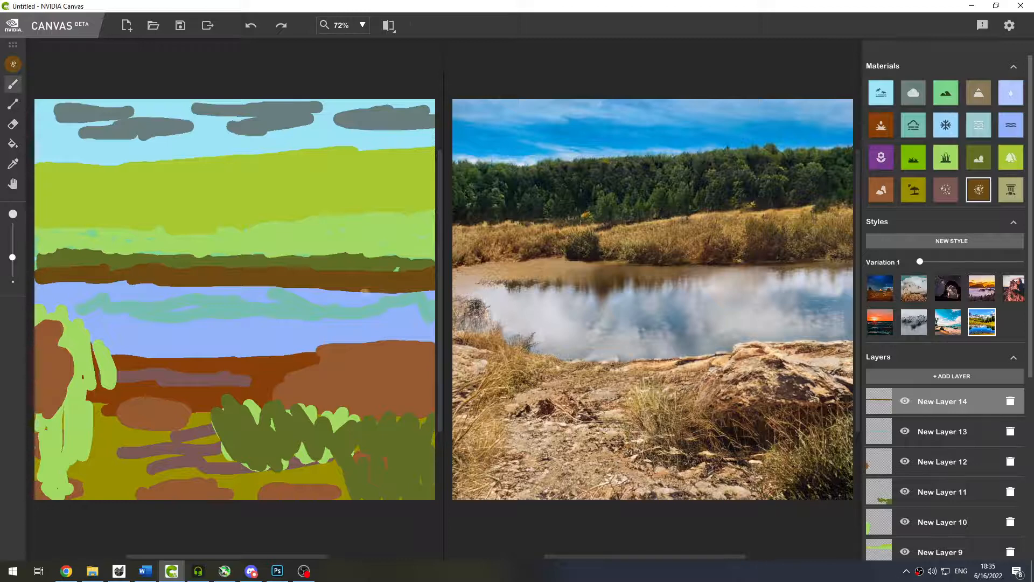
left_click(144, 289)
mouse_move(317, 295)
left_mouse_down()
mouse_move(422, 294)
mouse_move(128, 281)
left_mouse_up()
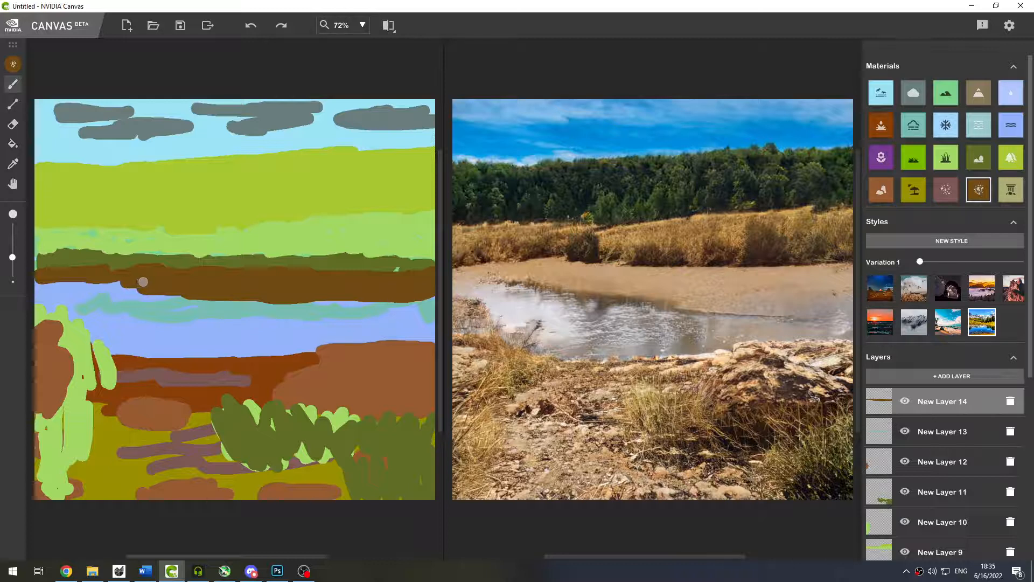
Add a fifteenth layer and paint pale-blue water over the bank's lower right part and the right half of the teal streaks.
left_click(962, 377)
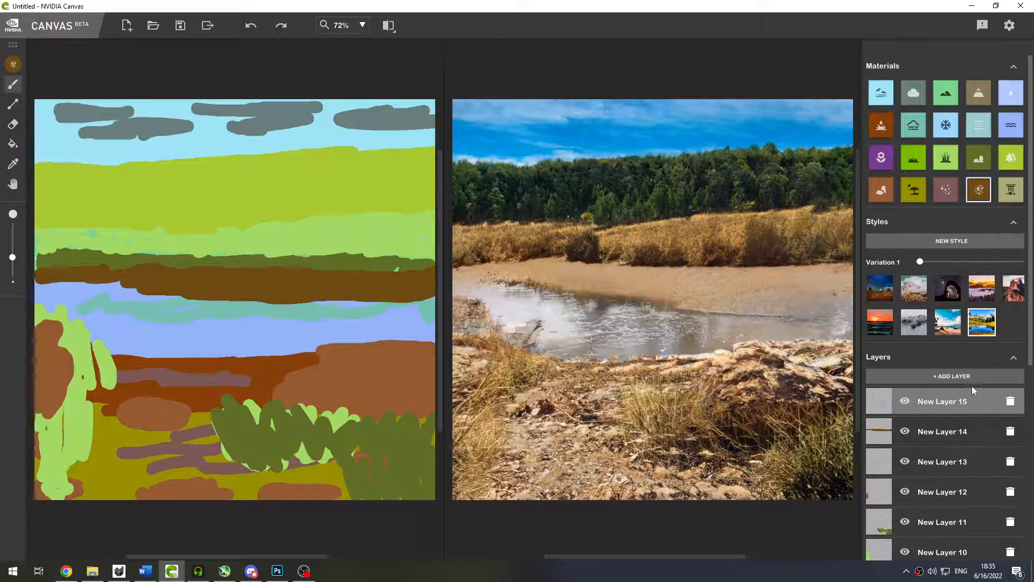
left_click(1010, 100)
mouse_move(225, 300)
left_mouse_down()
mouse_move(431, 281)
mouse_move(362, 299)
mouse_move(258, 302)
mouse_move(316, 318)
mouse_move(430, 311)
mouse_move(272, 311)
left_mouse_up()
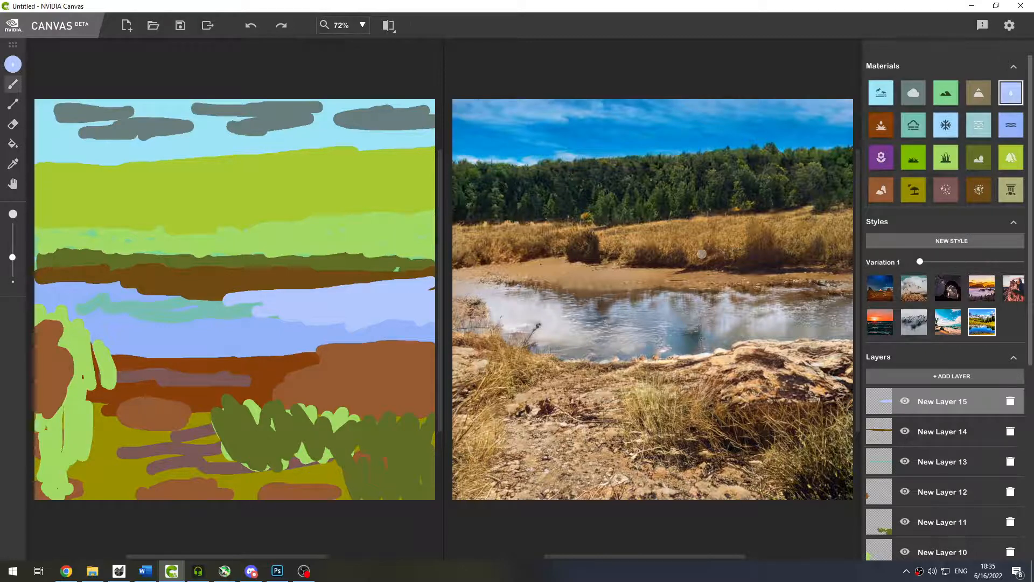
mouse_move(229, 302)
left_mouse_down()
mouse_move(190, 301)
mouse_move(237, 318)
mouse_move(263, 304)
left_mouse_up()
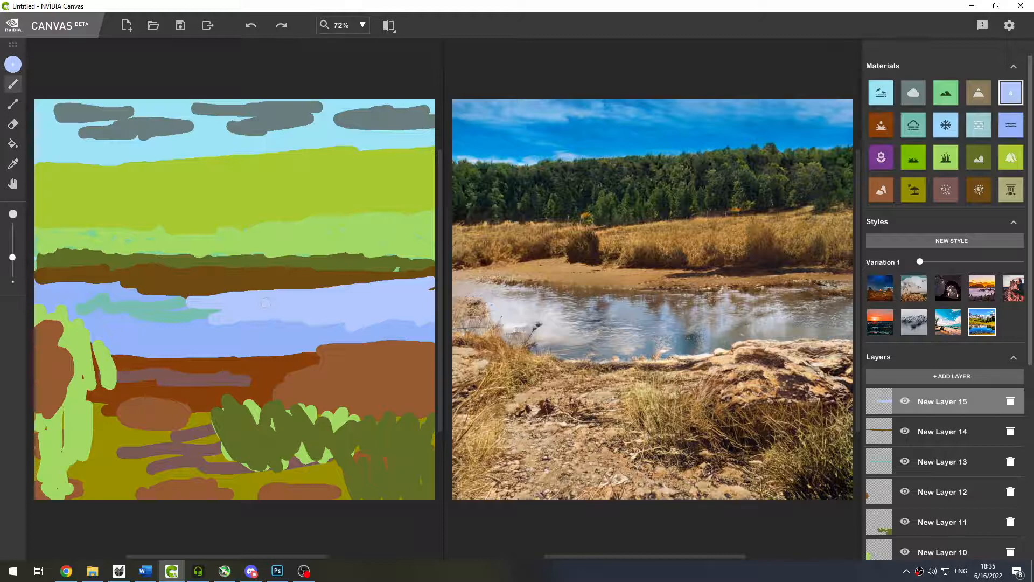
Paint pale-blue water over the tops of the left grass and stone, the left shoreline and most of the remaining teal streak.
mouse_move(108, 330)
left_mouse_down()
mouse_move(48, 310)
mouse_move(73, 316)
mouse_move(40, 339)
mouse_move(117, 347)
mouse_move(69, 311)
left_mouse_up()
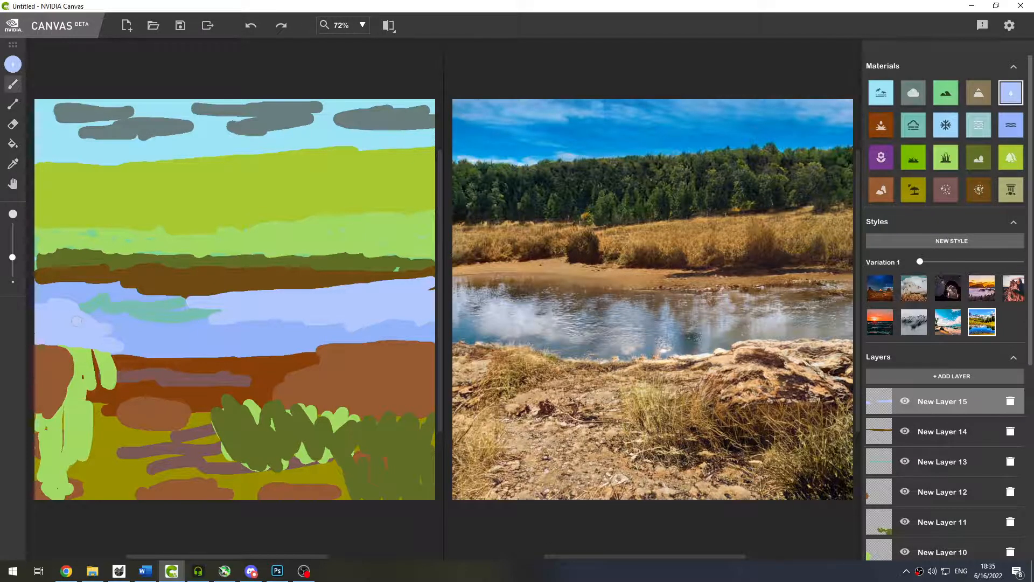
mouse_move(132, 285)
left_mouse_down()
mouse_move(20, 286)
mouse_move(95, 307)
left_mouse_up()
mouse_move(200, 319)
left_mouse_down()
mouse_move(125, 312)
mouse_move(169, 303)
mouse_move(144, 313)
left_mouse_up()
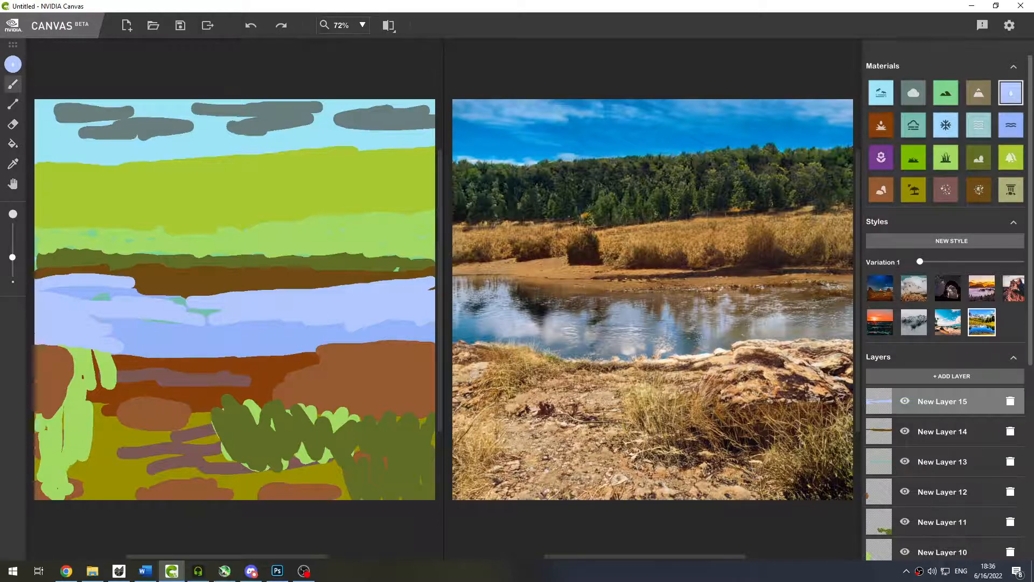
Add a sixteenth layer and paint a band of Stone along the far shoreline from the canvas's left edge almost to its right edge.
left_click(882, 193)
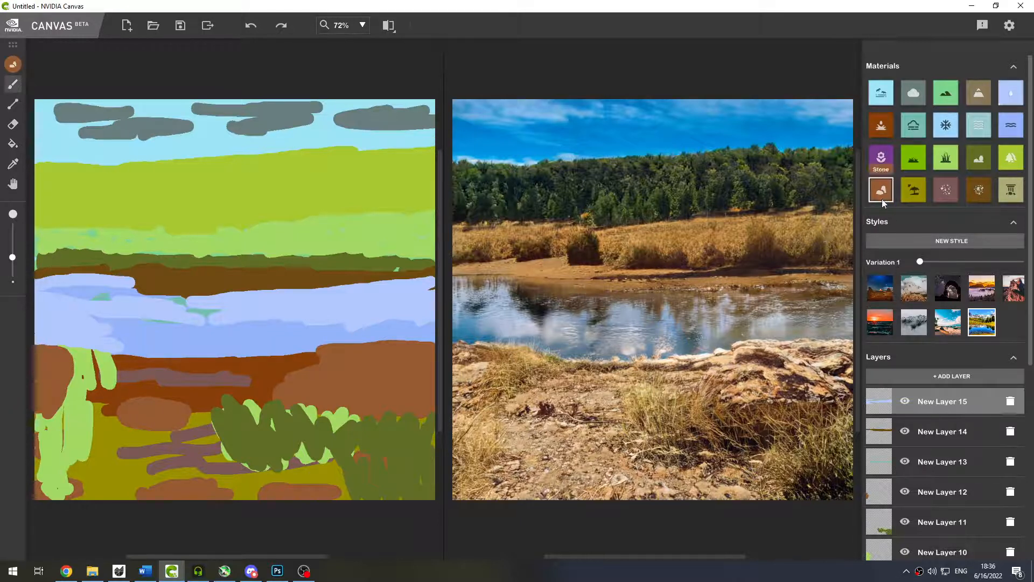
left_click(945, 380)
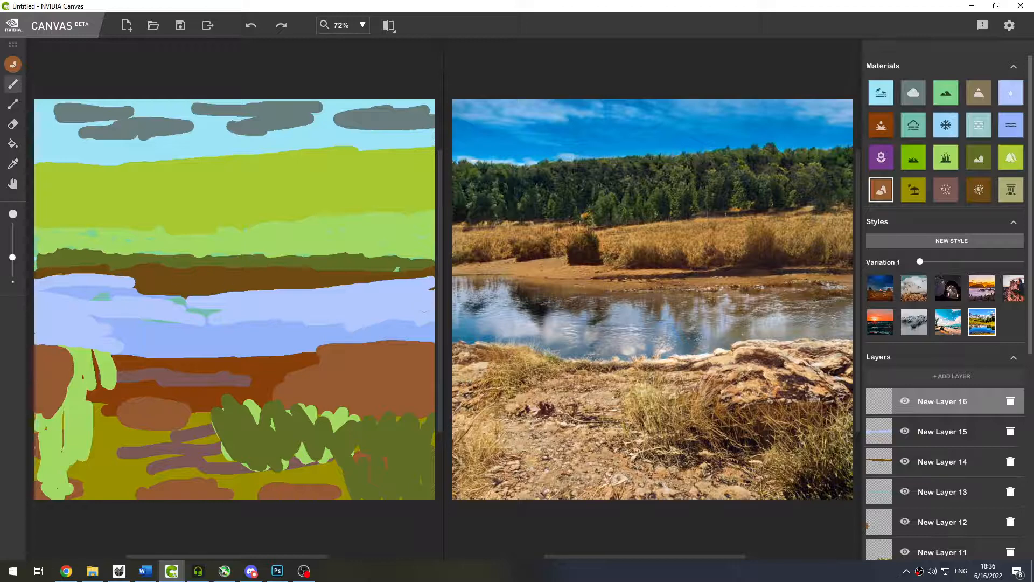
left_click_drag(46, 279, 328, 286)
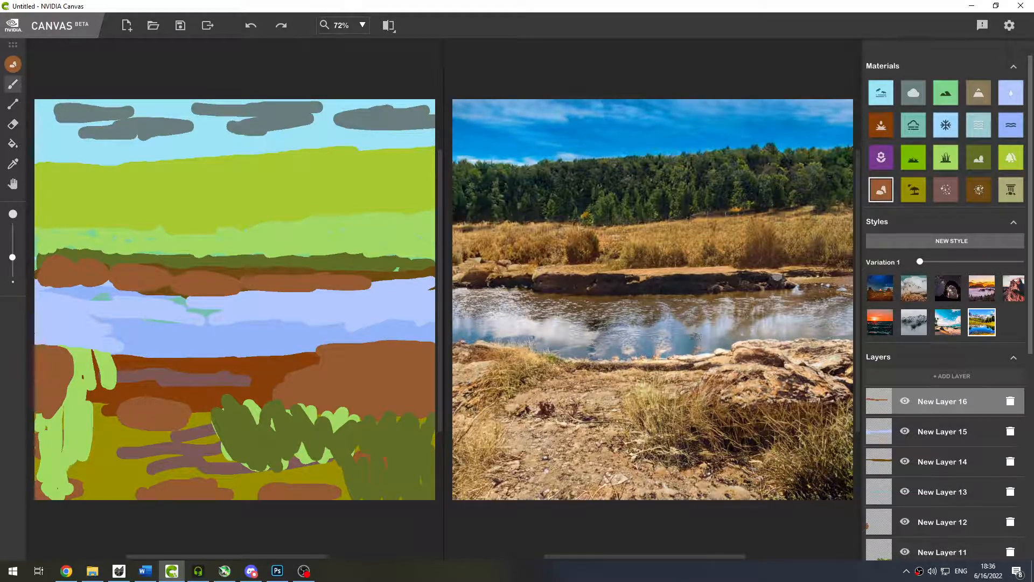
left_click_drag(377, 280, 403, 276)
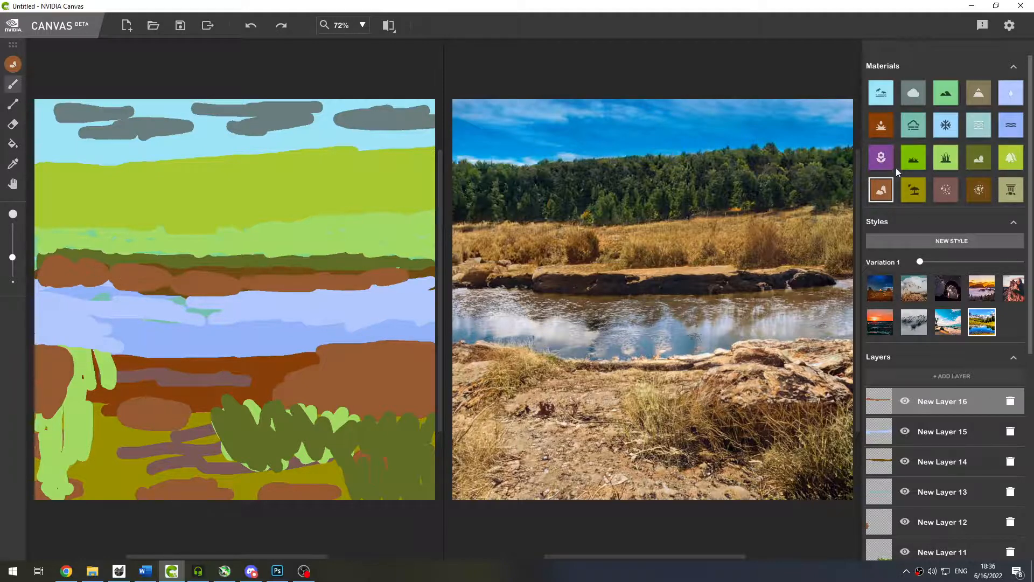
Paint a thin strip of the bright-green material just above the far-bank stones, from the left stone cluster to near their right end.
left_click(914, 157)
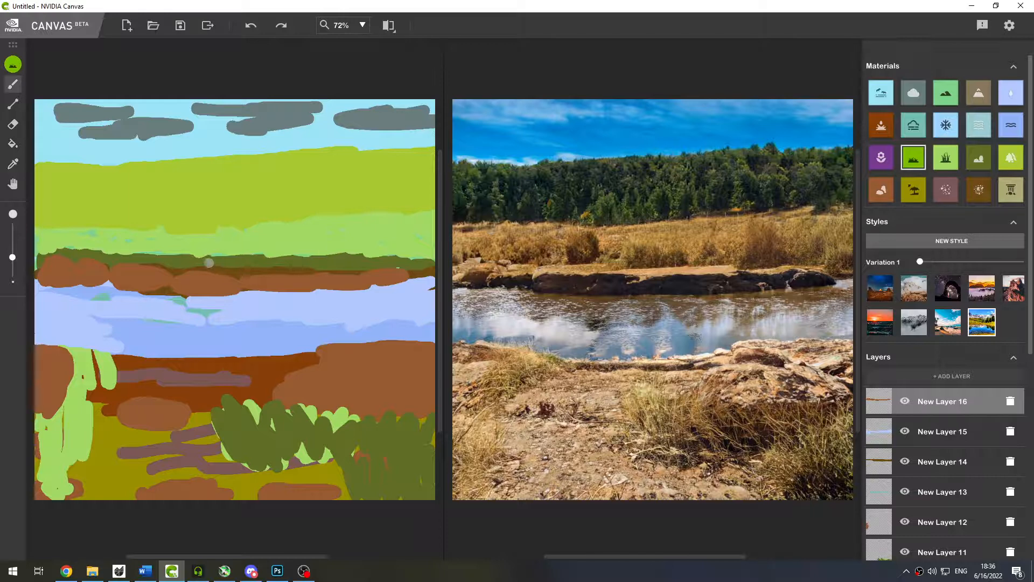
left_click_drag(223, 269, 398, 265)
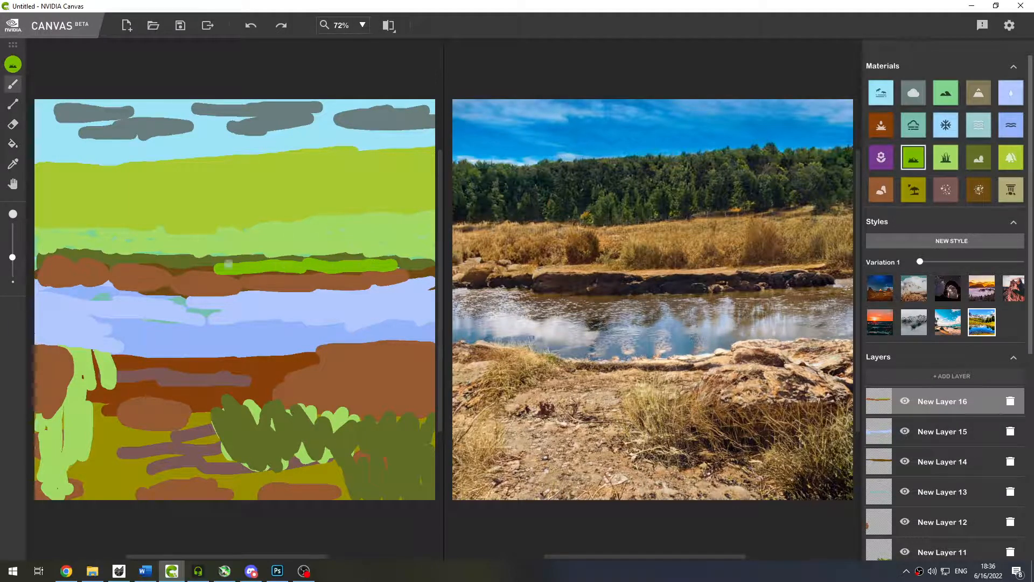
left_click_drag(218, 266, 140, 262)
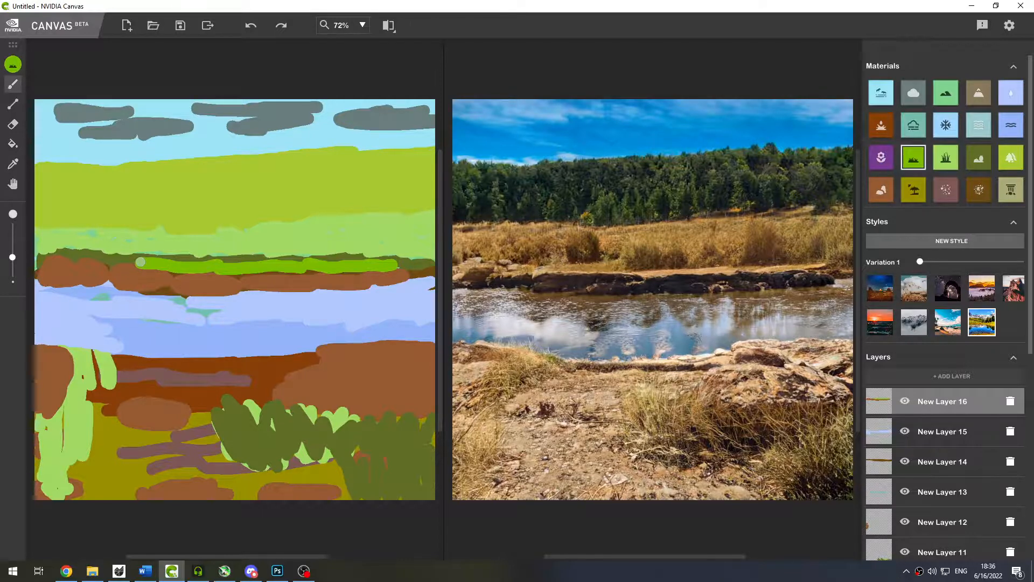
left_click_drag(95, 257, 138, 258)
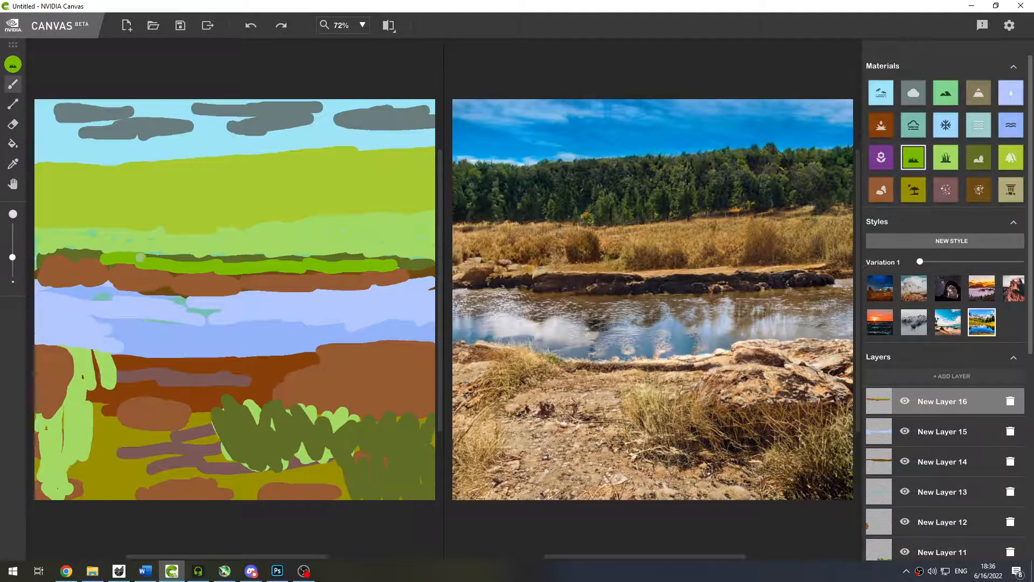